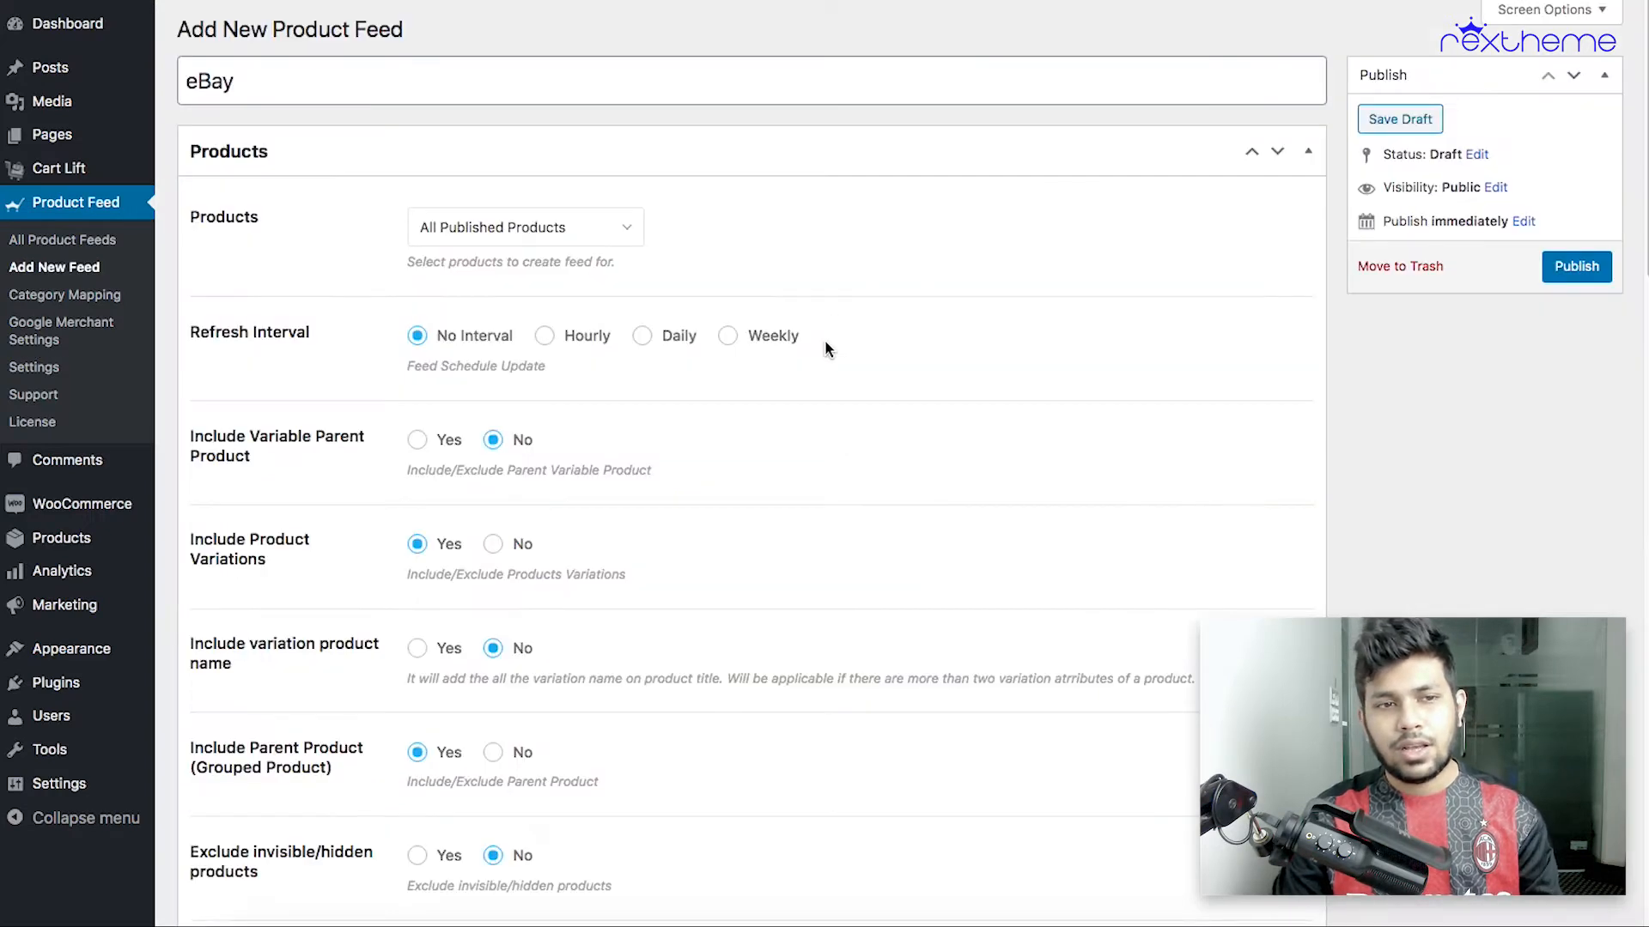
# For the feed's Category attribute, locate the ID of Antiques > Architectural & Garden > Columns & Posts in the CategoryIDs-US Google Sheet.
pyautogui.scroll(-15, 824, 338)
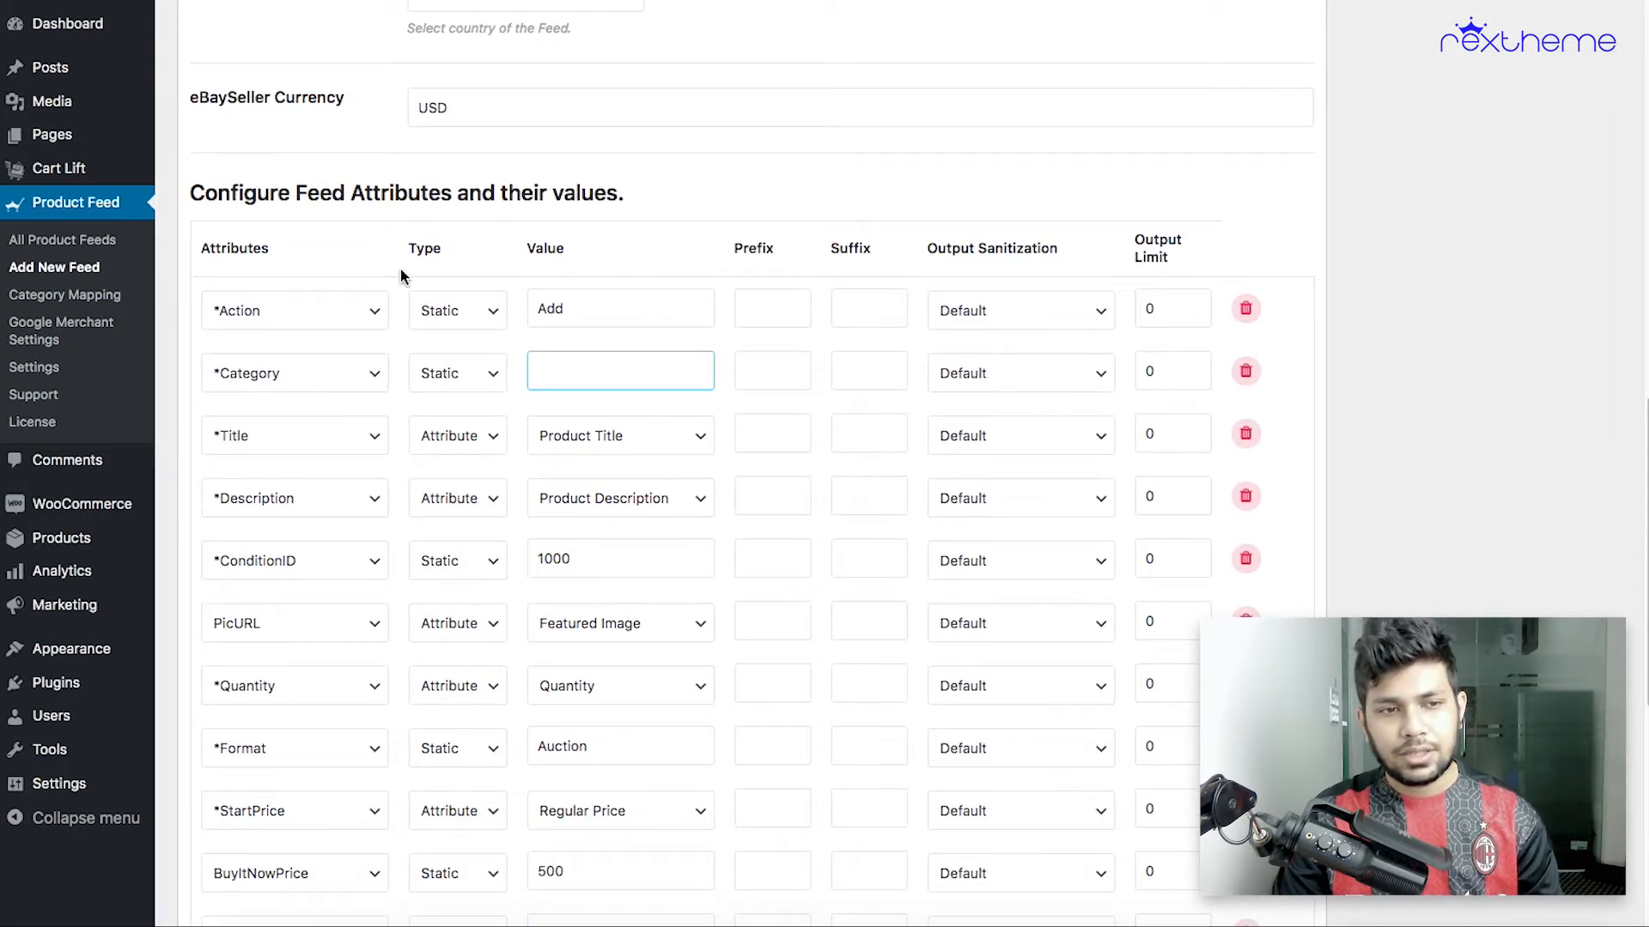
pyautogui.scroll(-4, 301, 618)
pyautogui.scroll(4, 305, 618)
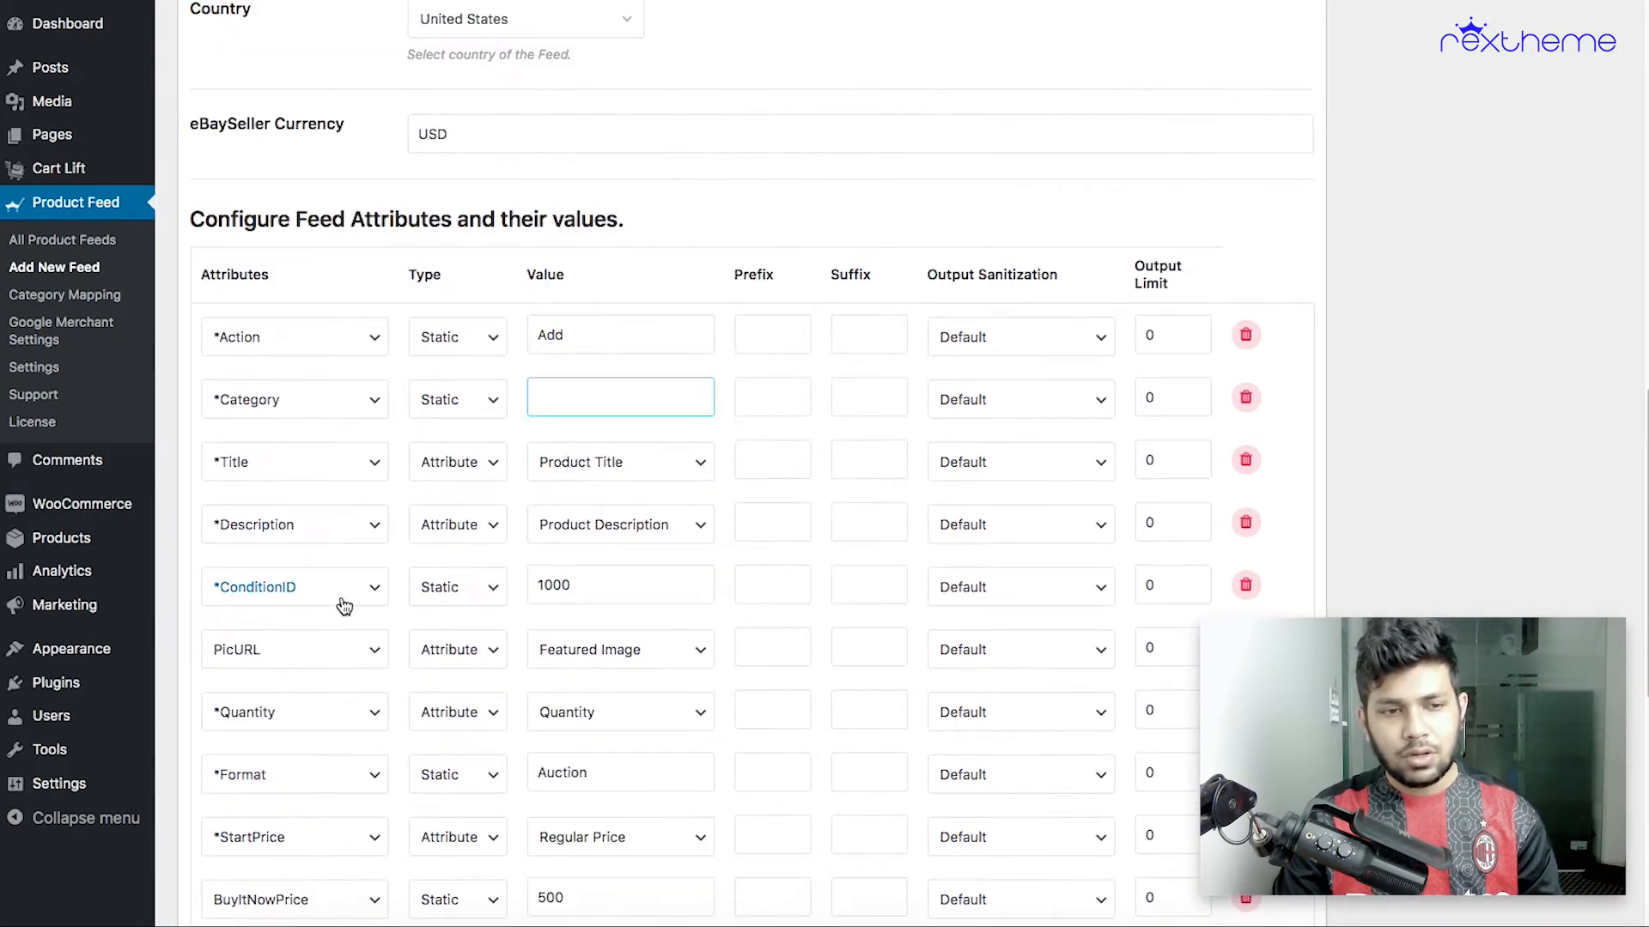
pyautogui.click(578, 396)
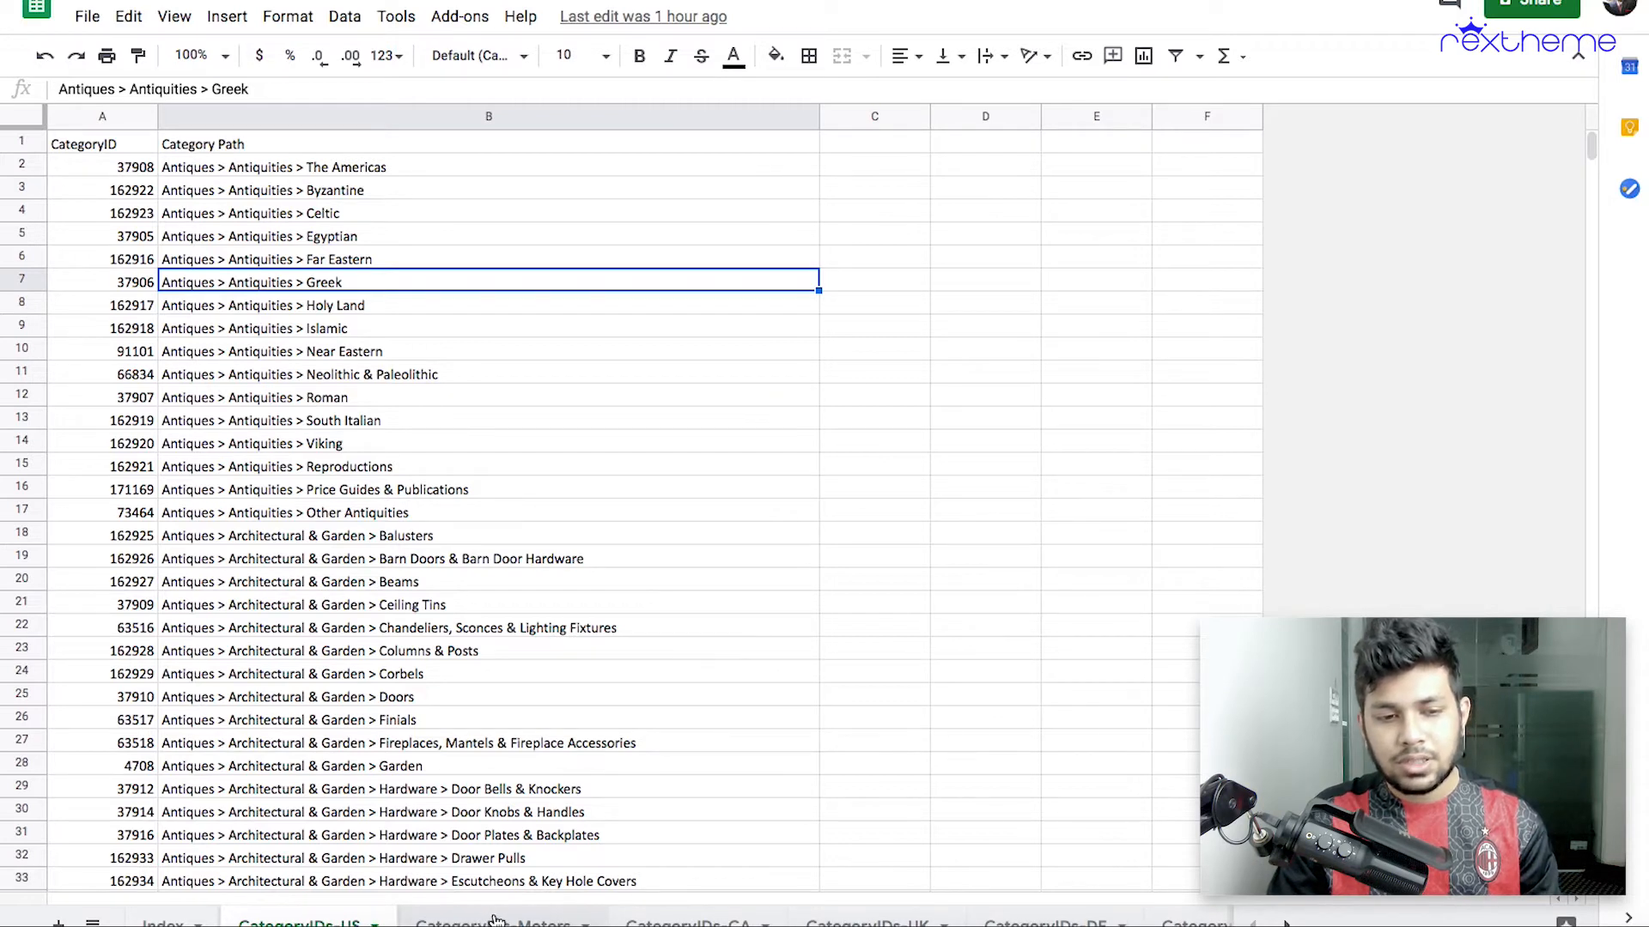
pyautogui.click(374, 214)
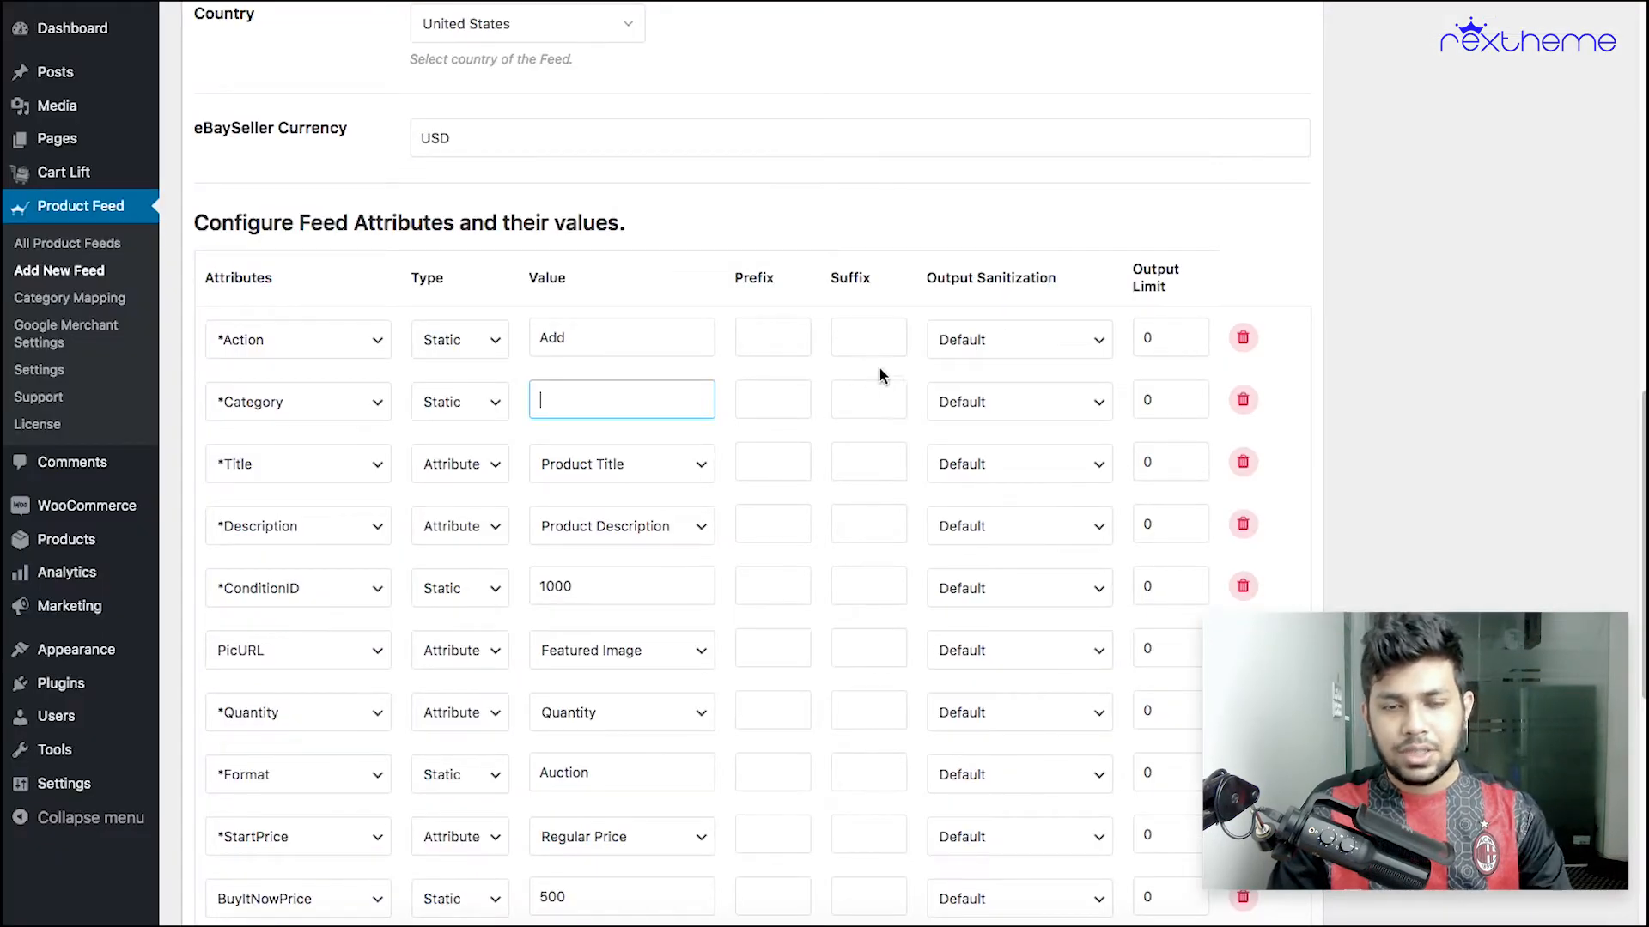
pyautogui.click(818, 345)
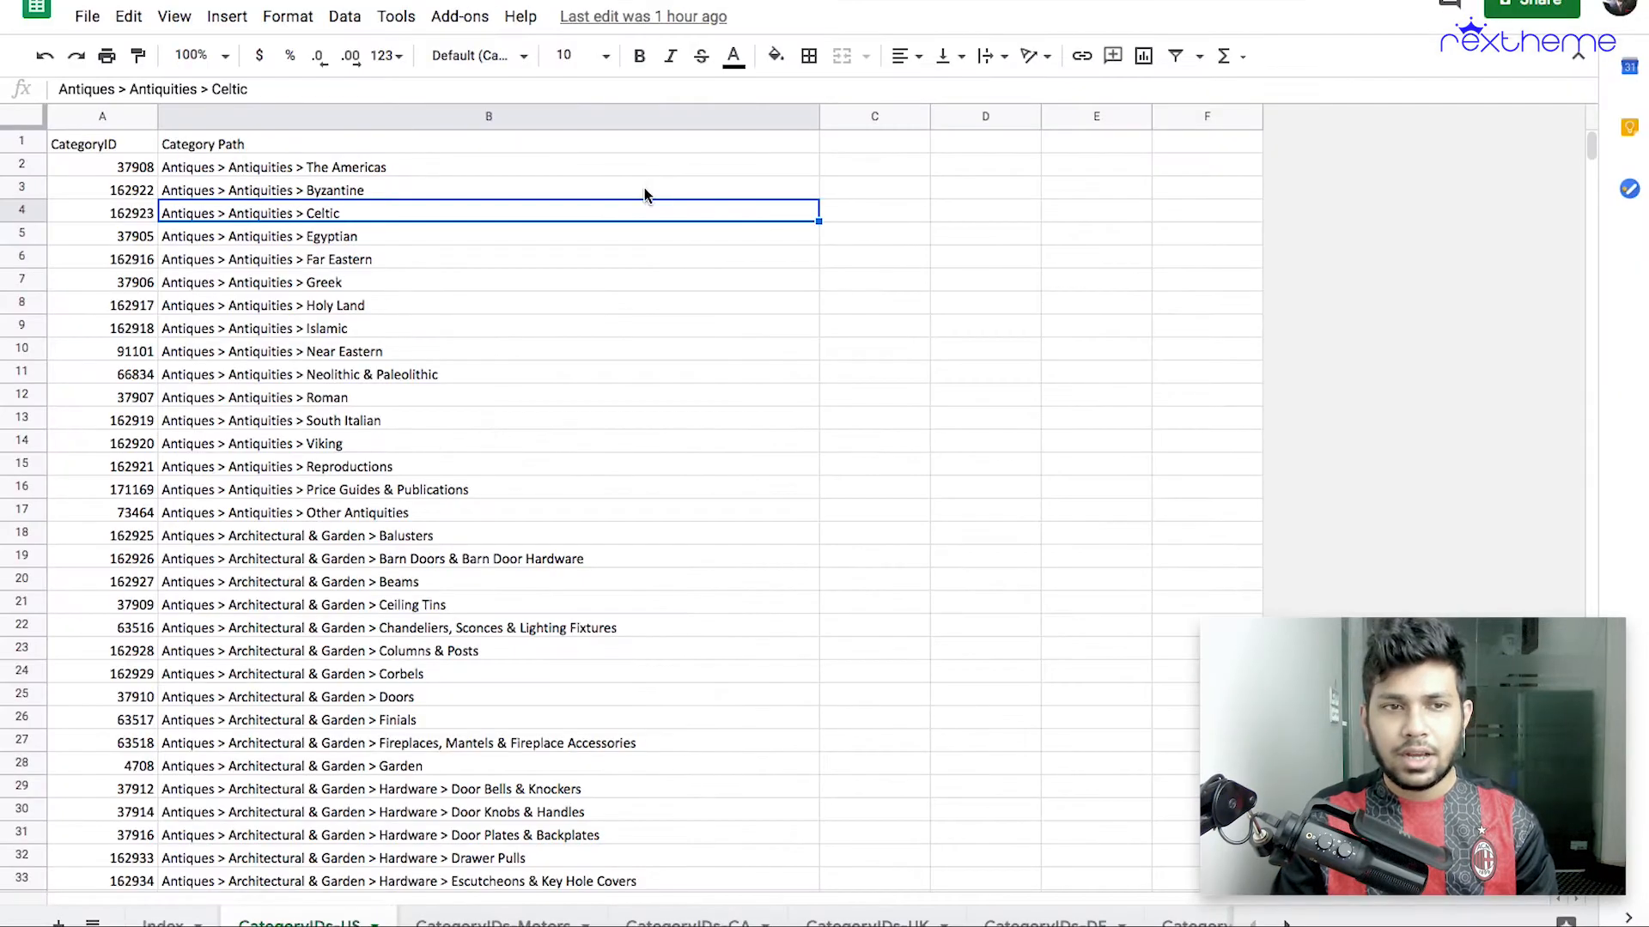
pyautogui.scroll(-1, 575, 413)
pyautogui.click(329, 601)
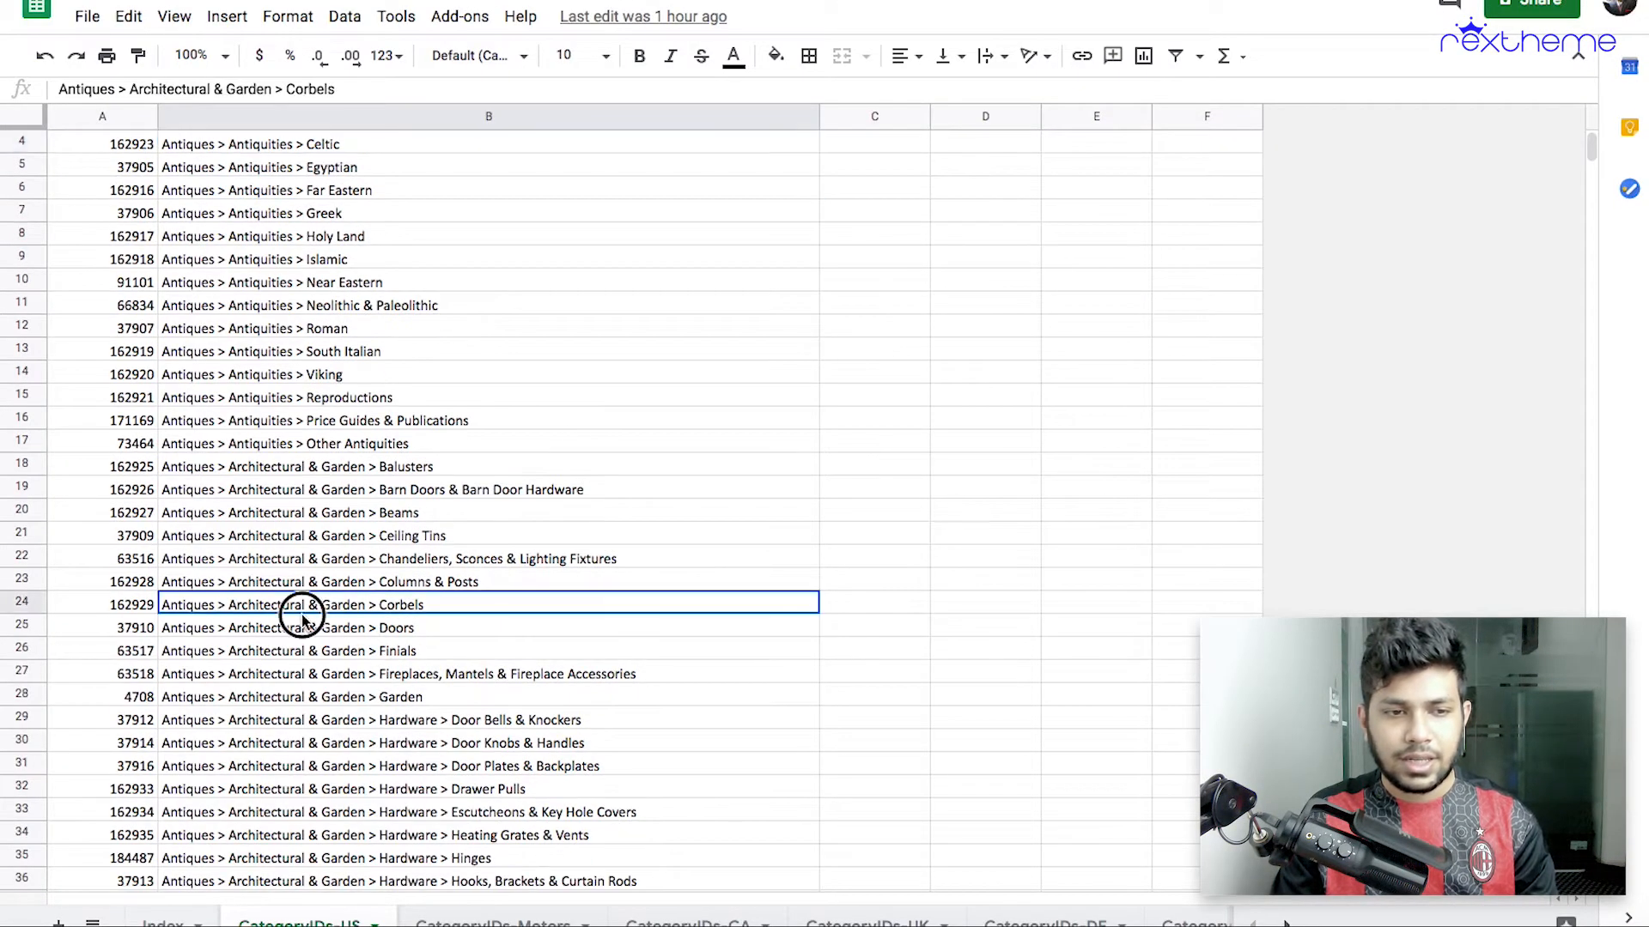
pyautogui.click(329, 591)
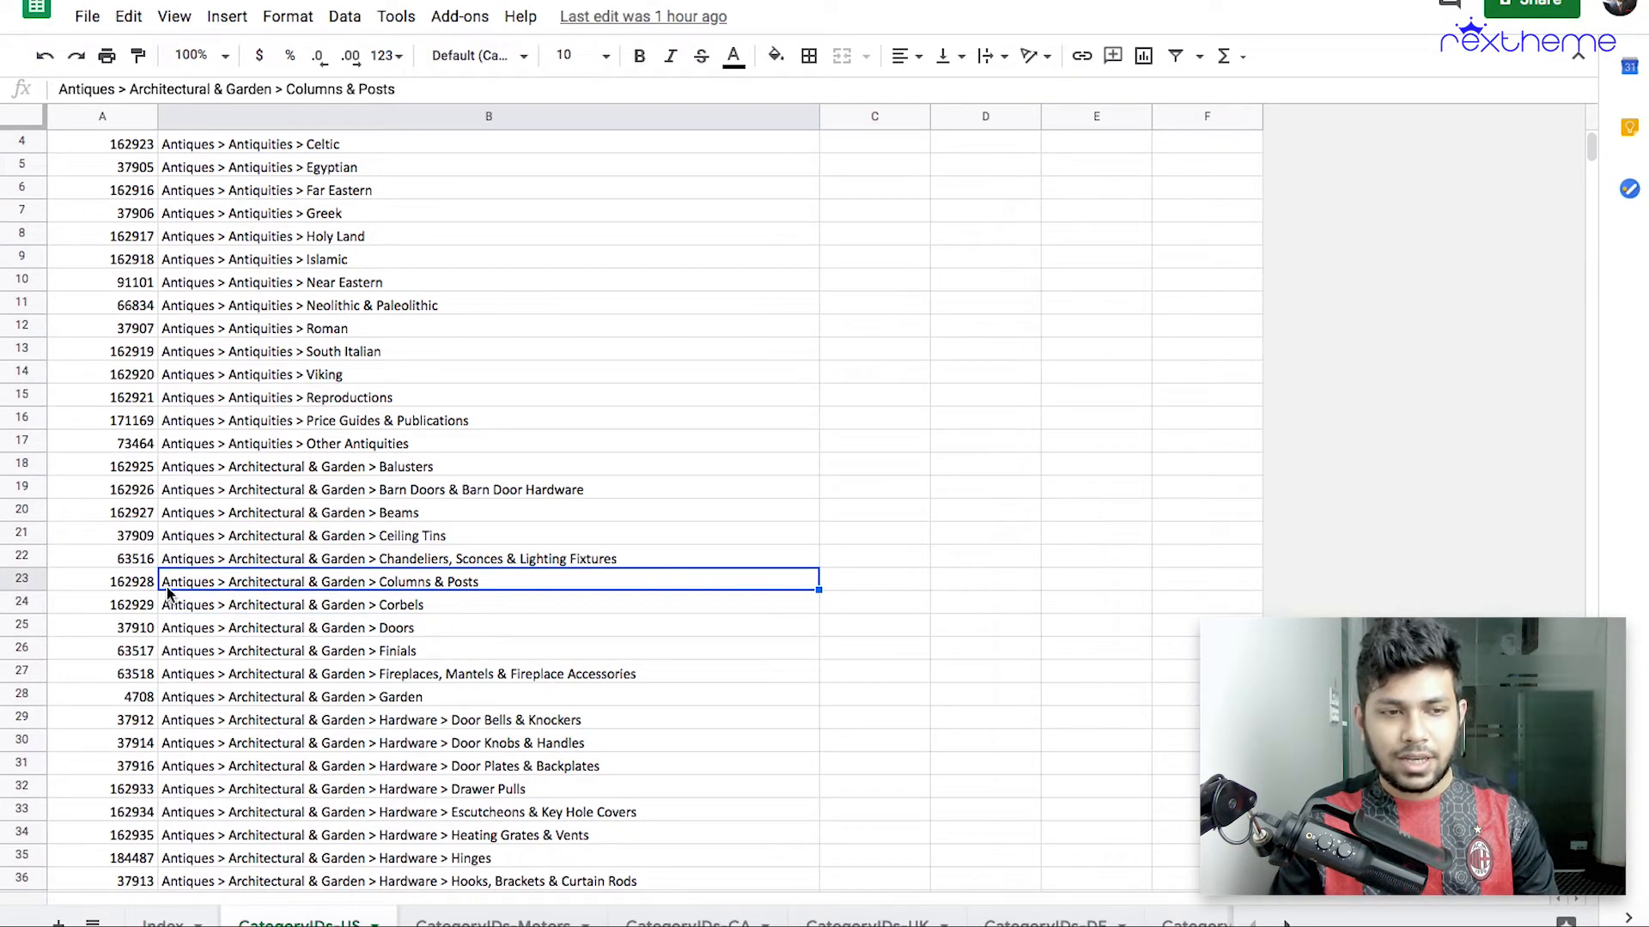
pyautogui.click(122, 584)
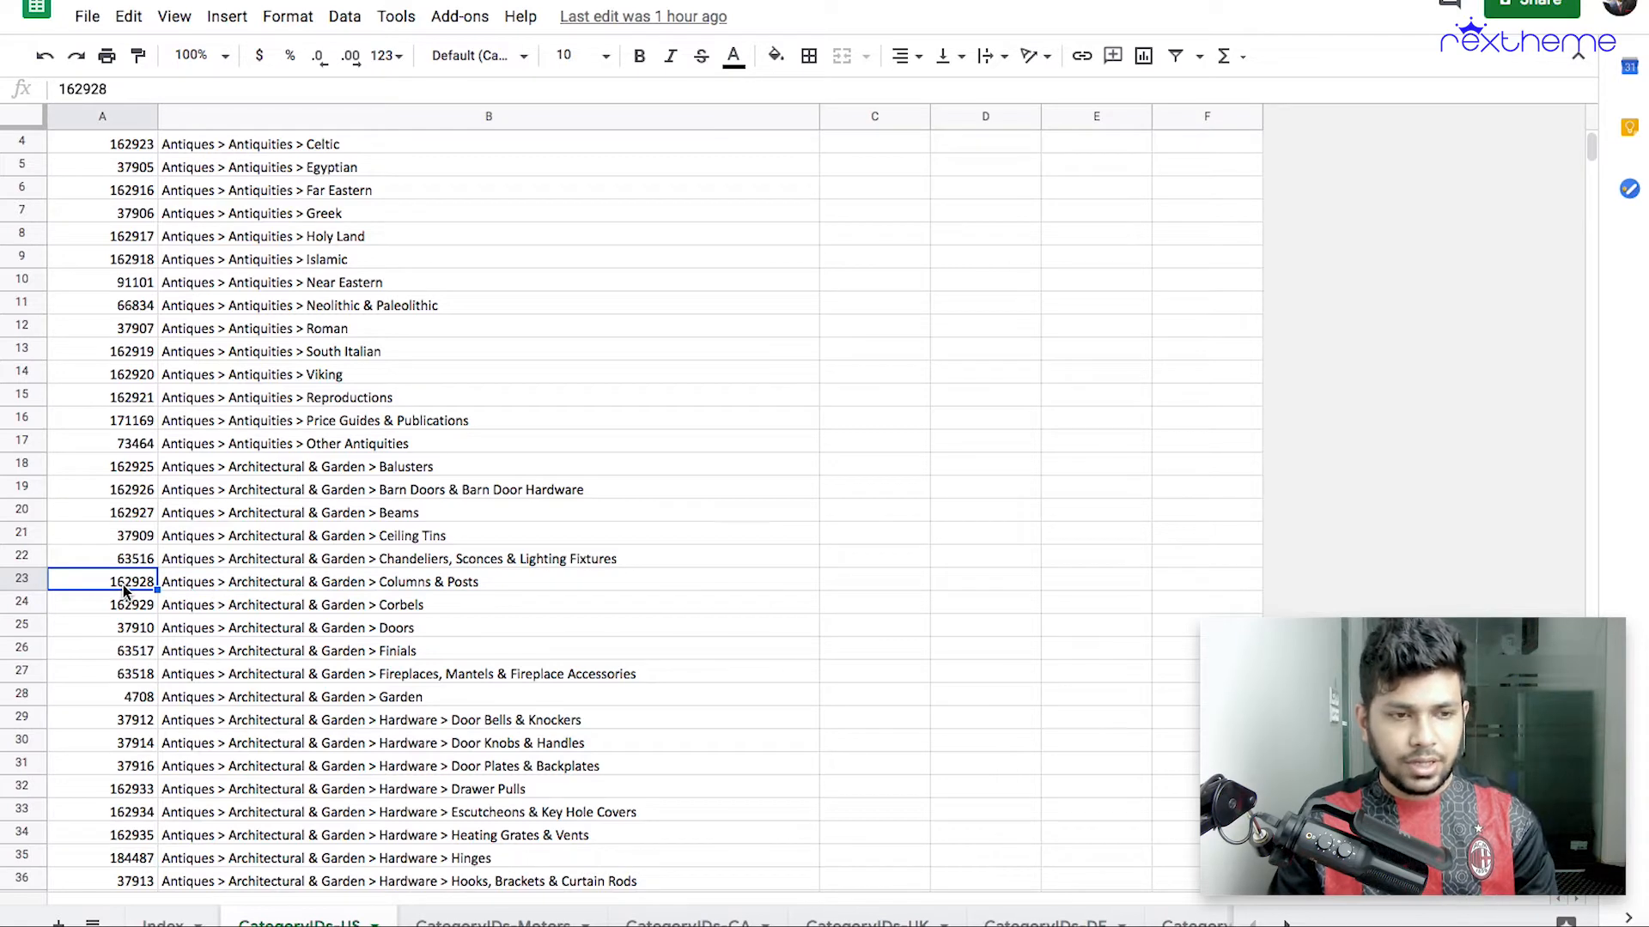
# Back in the WordPress product feed, set the Category attribute's static value to 162928.
pyautogui.click(953, 0)
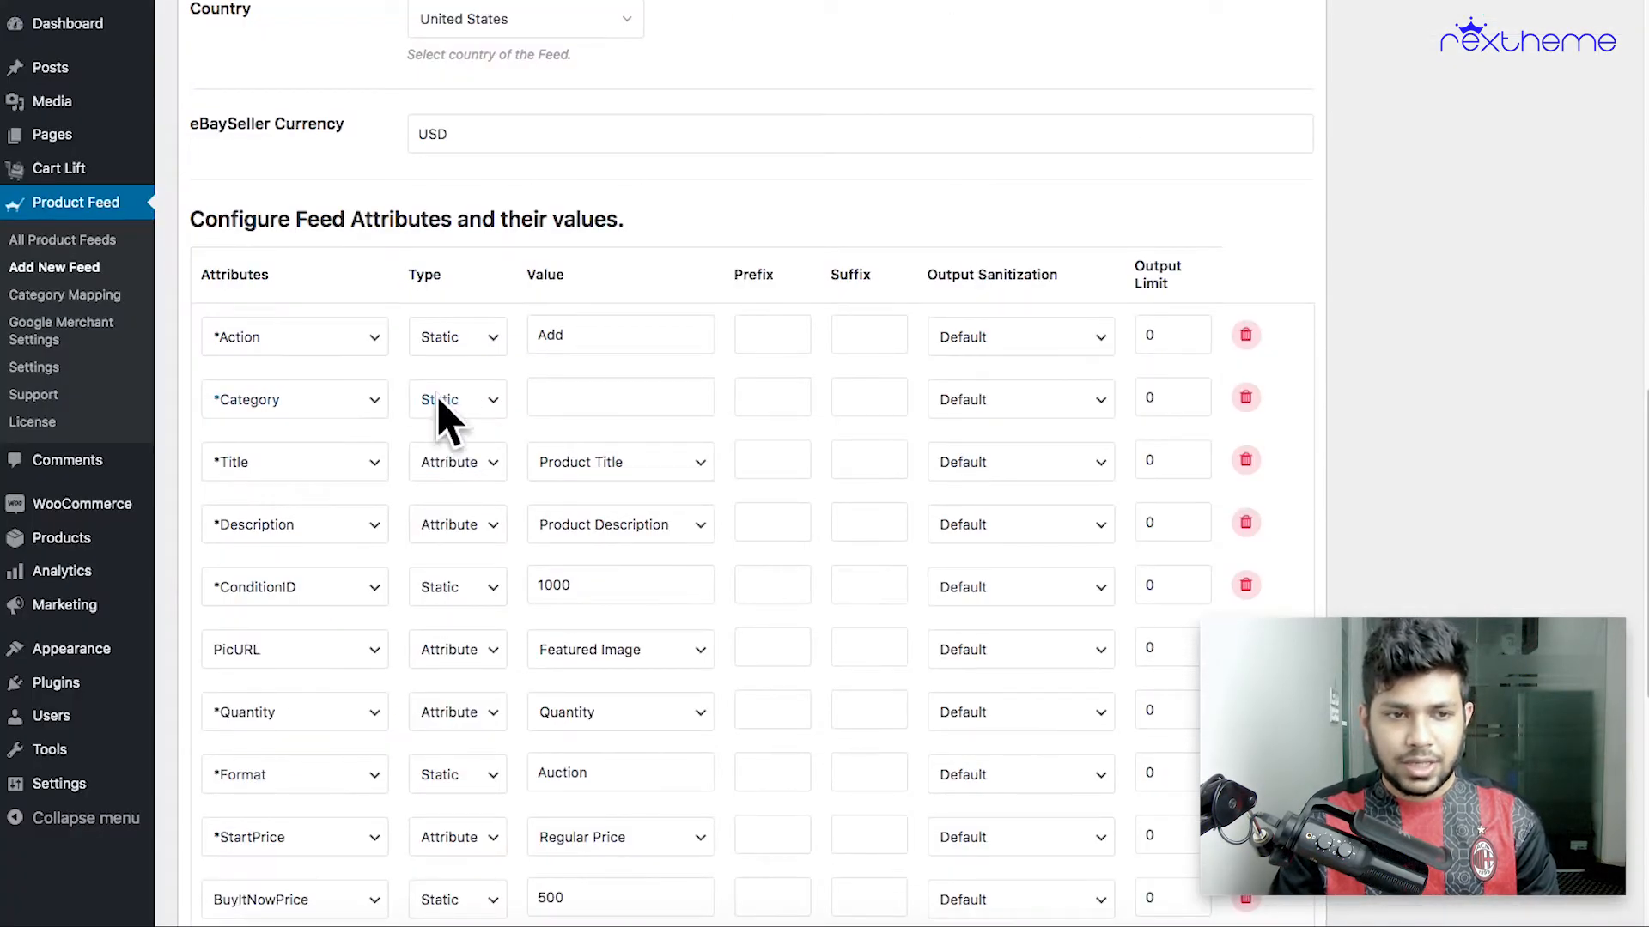
pyautogui.click(571, 399)
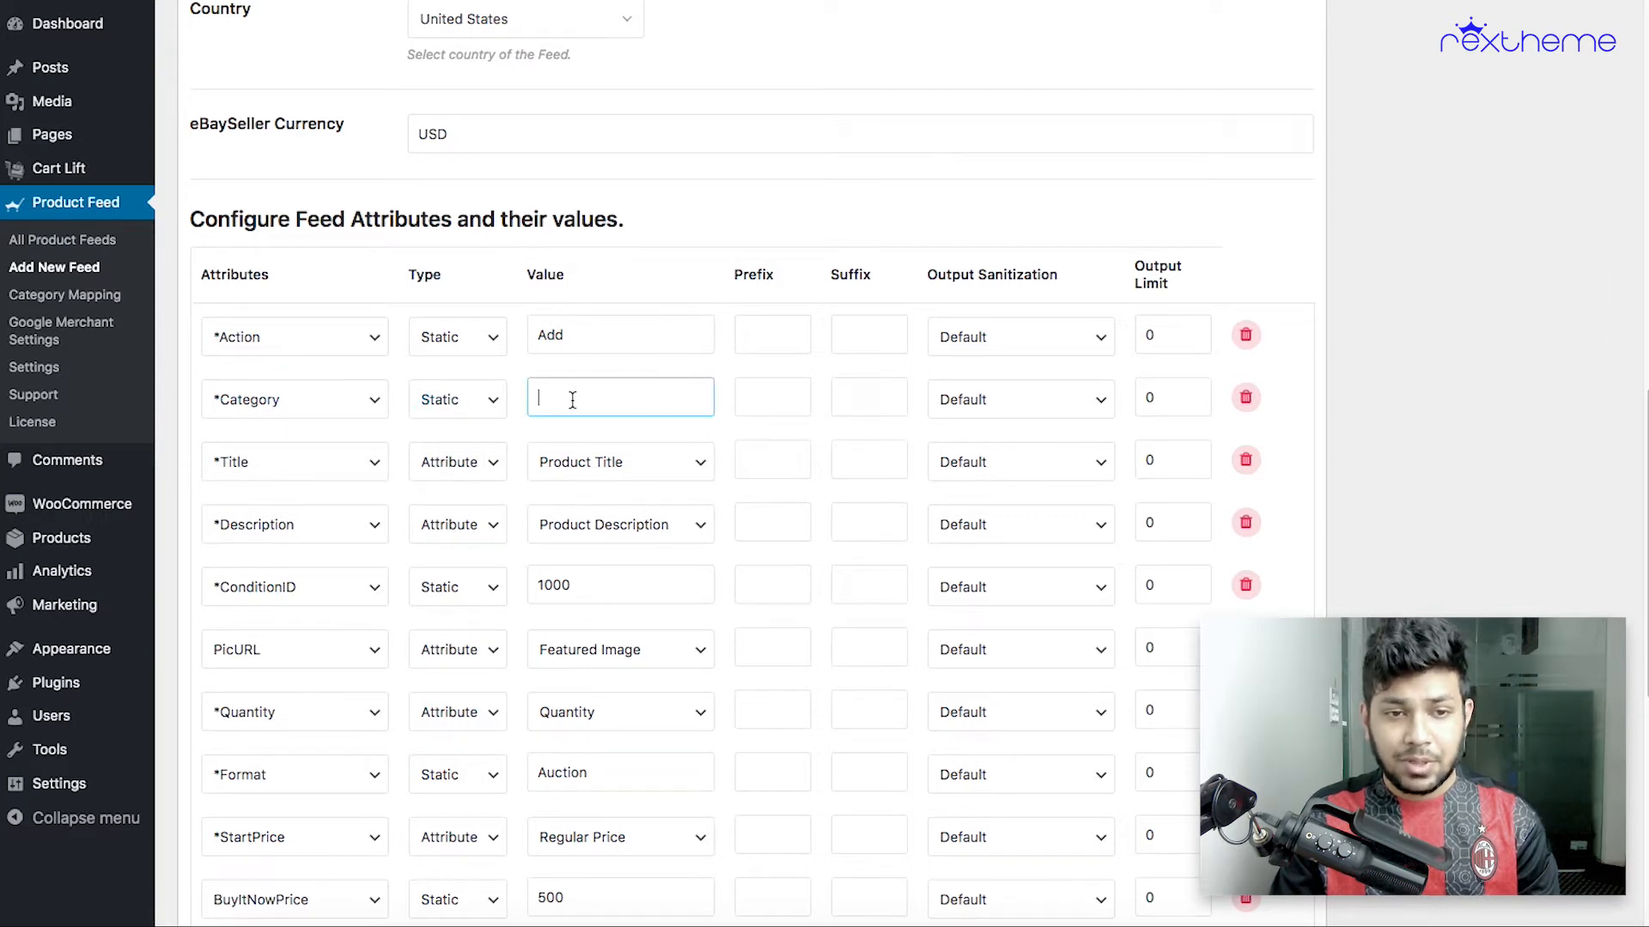
pyautogui.write('162928')
pyautogui.click(816, 380)
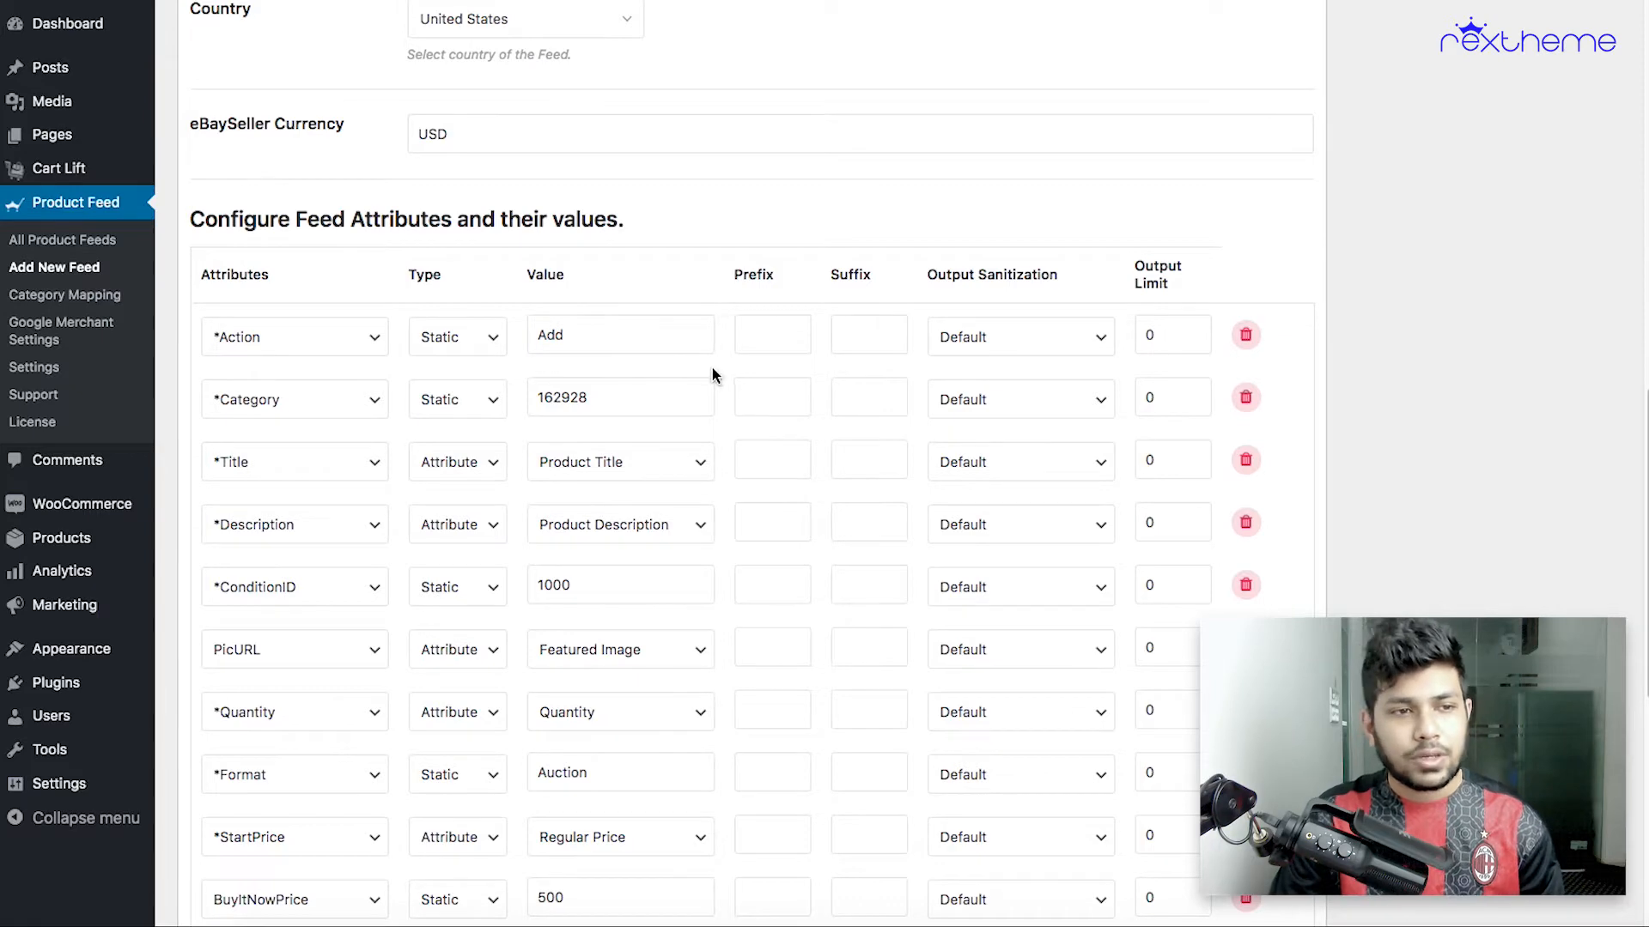
# Open the Category Mapping page separately, keeping the eBay feed page open.
pyautogui.rightClick(113, 295)
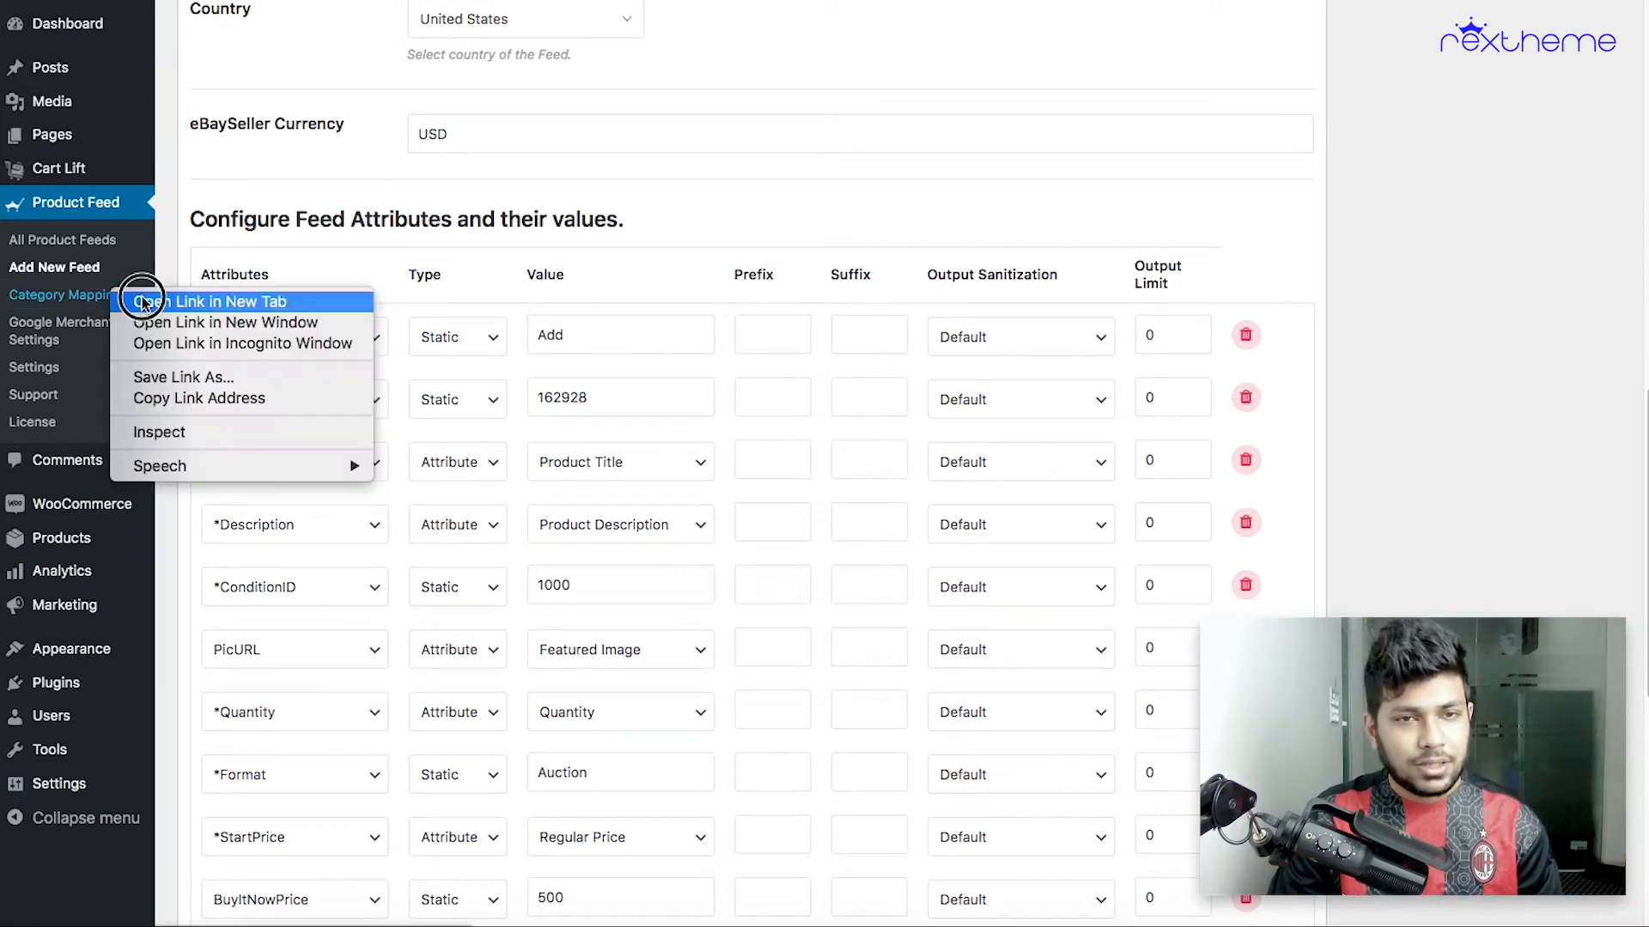
pyautogui.click(143, 302)
pyautogui.click(1034, 1)
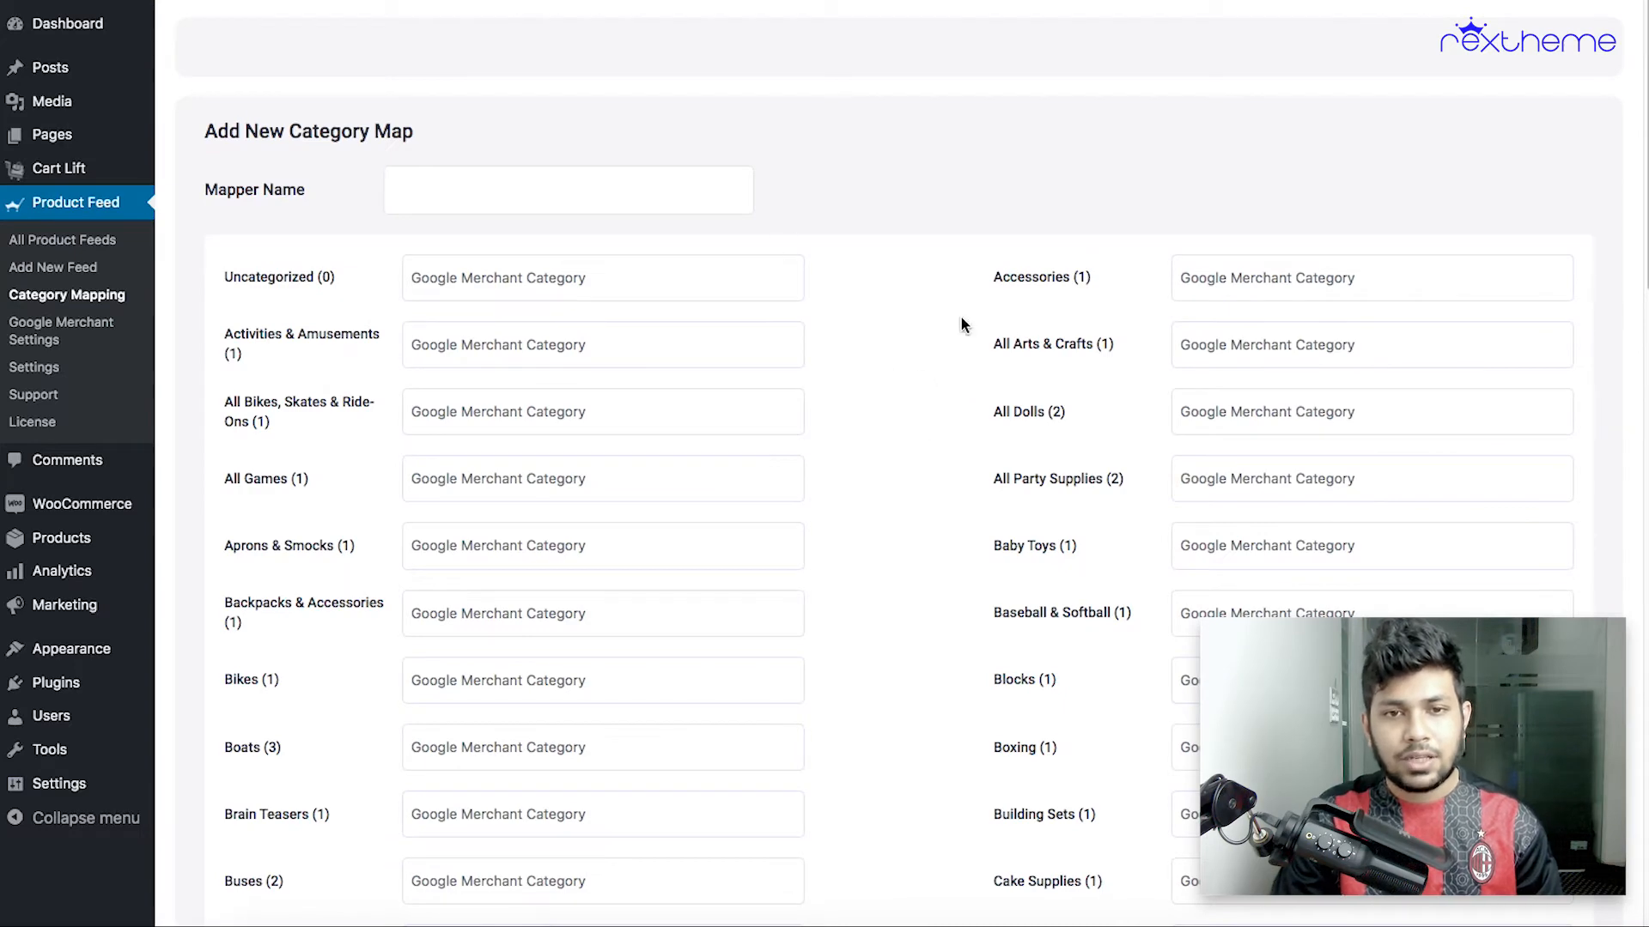
pyautogui.scroll(-3, 886, 424)
pyautogui.scroll(3, 886, 424)
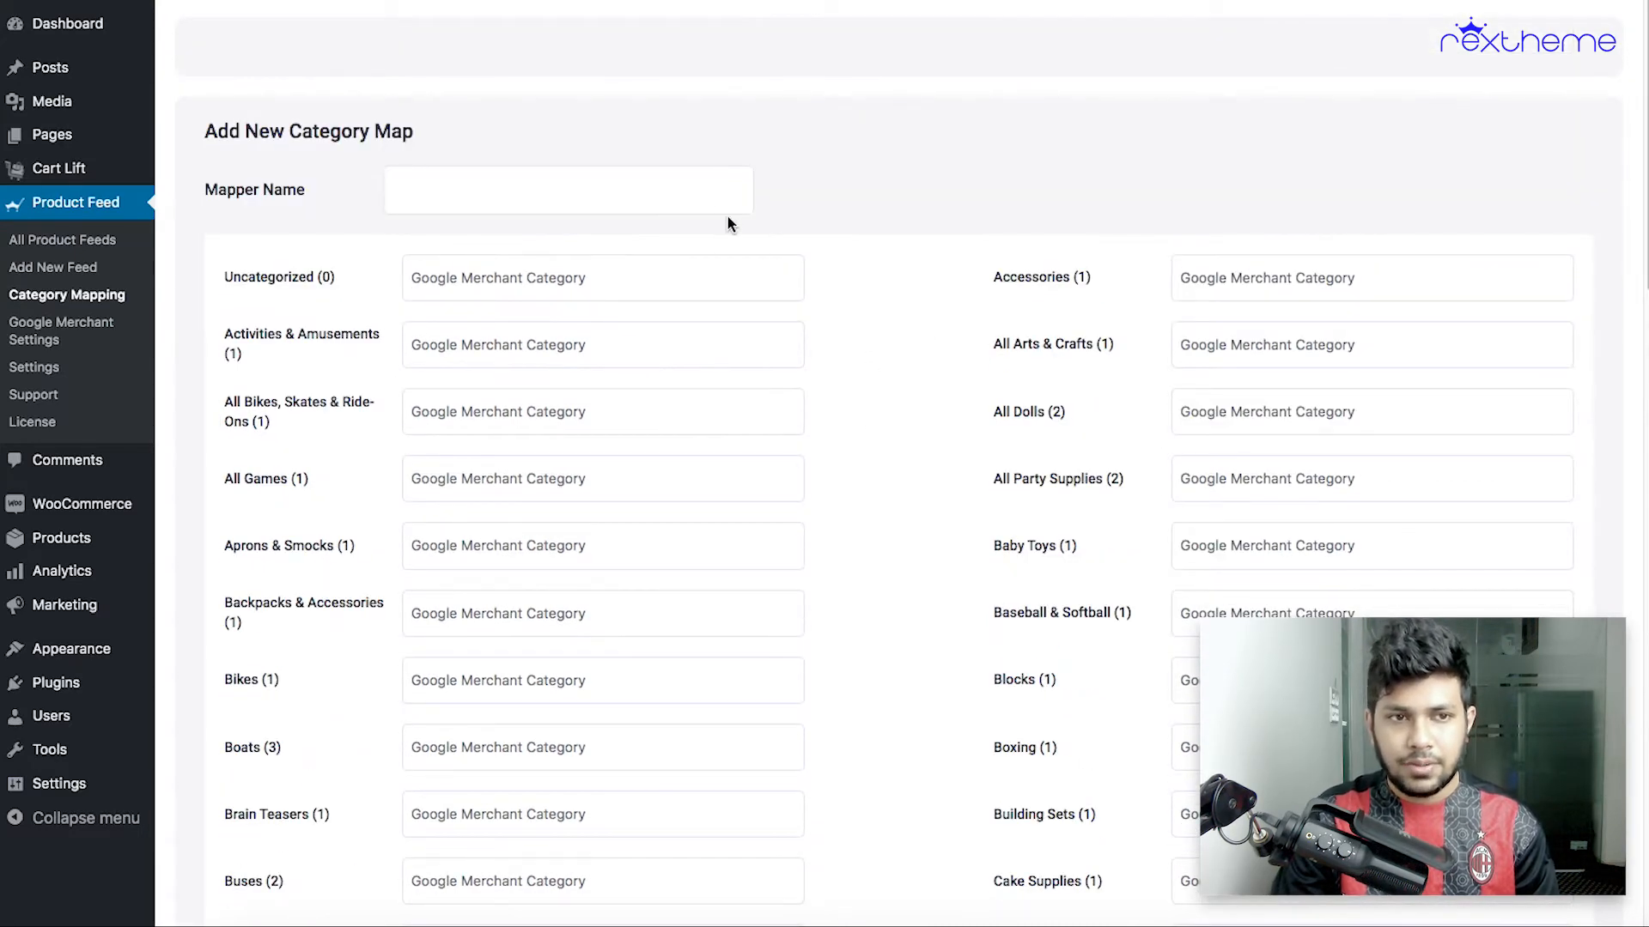
# Name the new category mapper "eBay Categories".
pyautogui.click(664, 187)
pyautogui.write('eB')
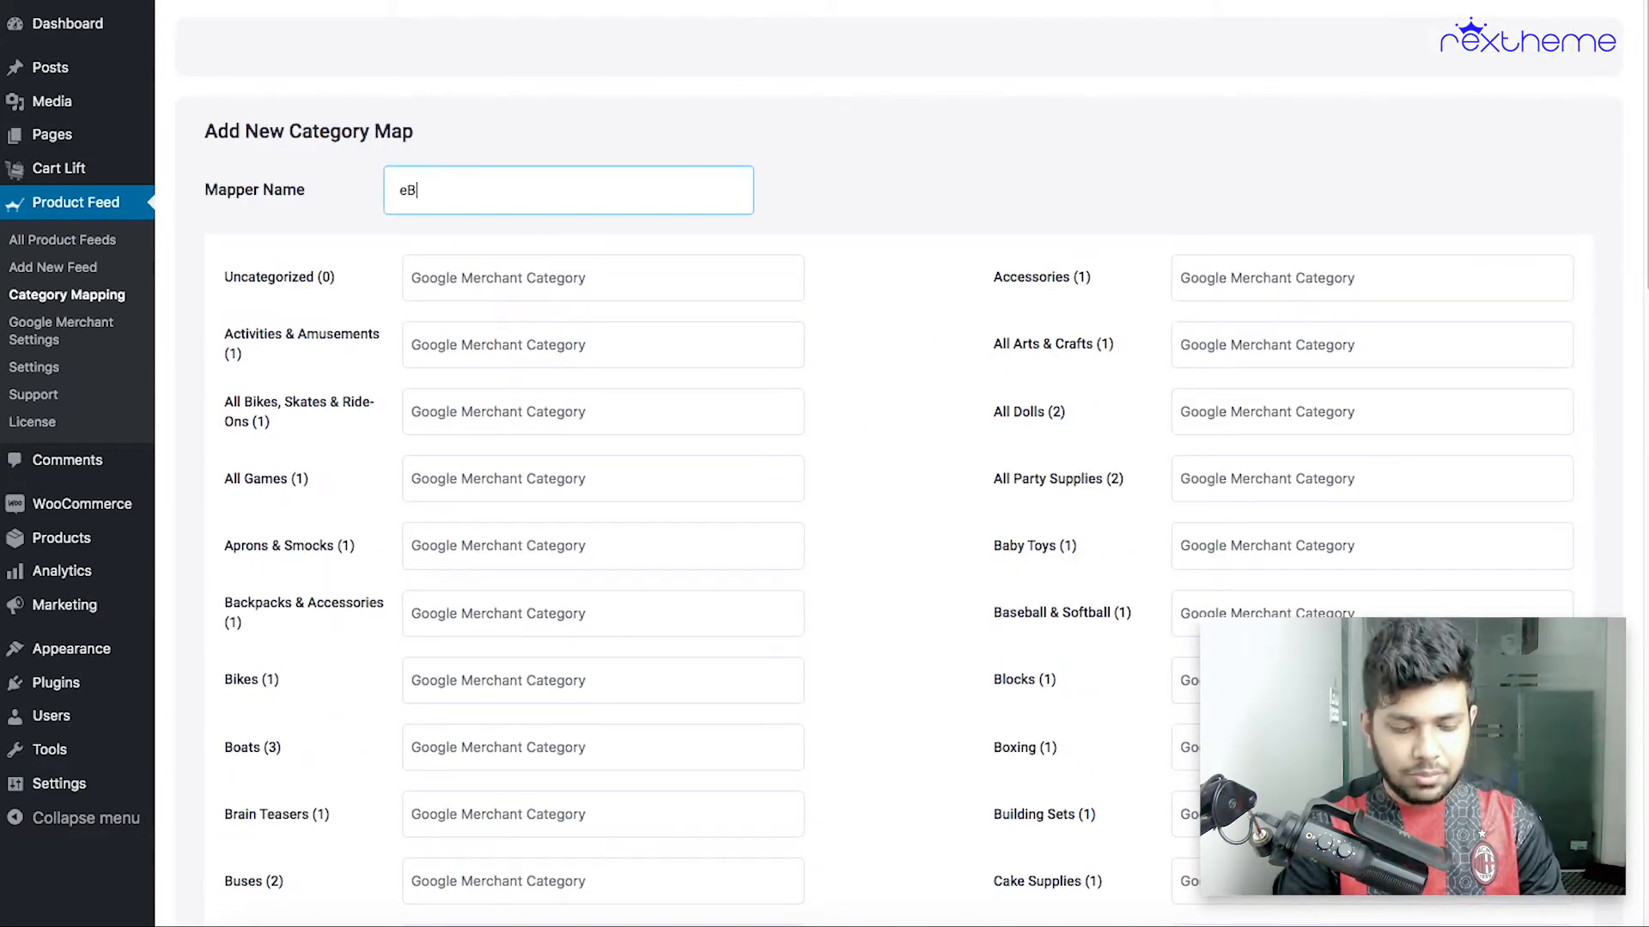
pyautogui.write('ay Cat')
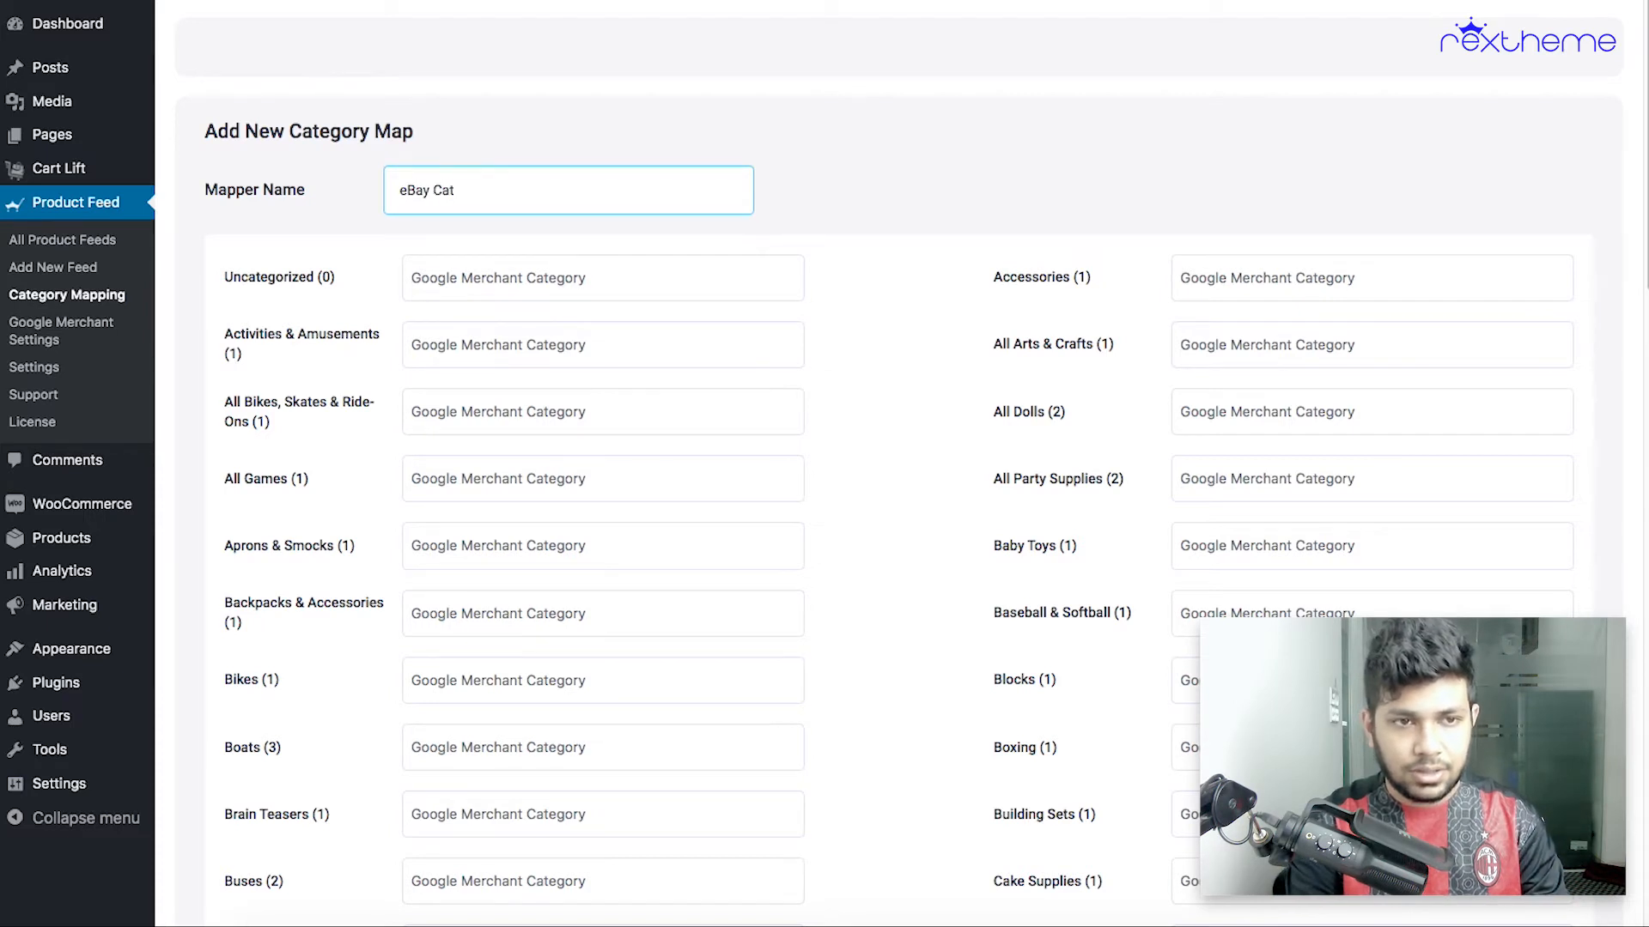
pyautogui.write('egories')
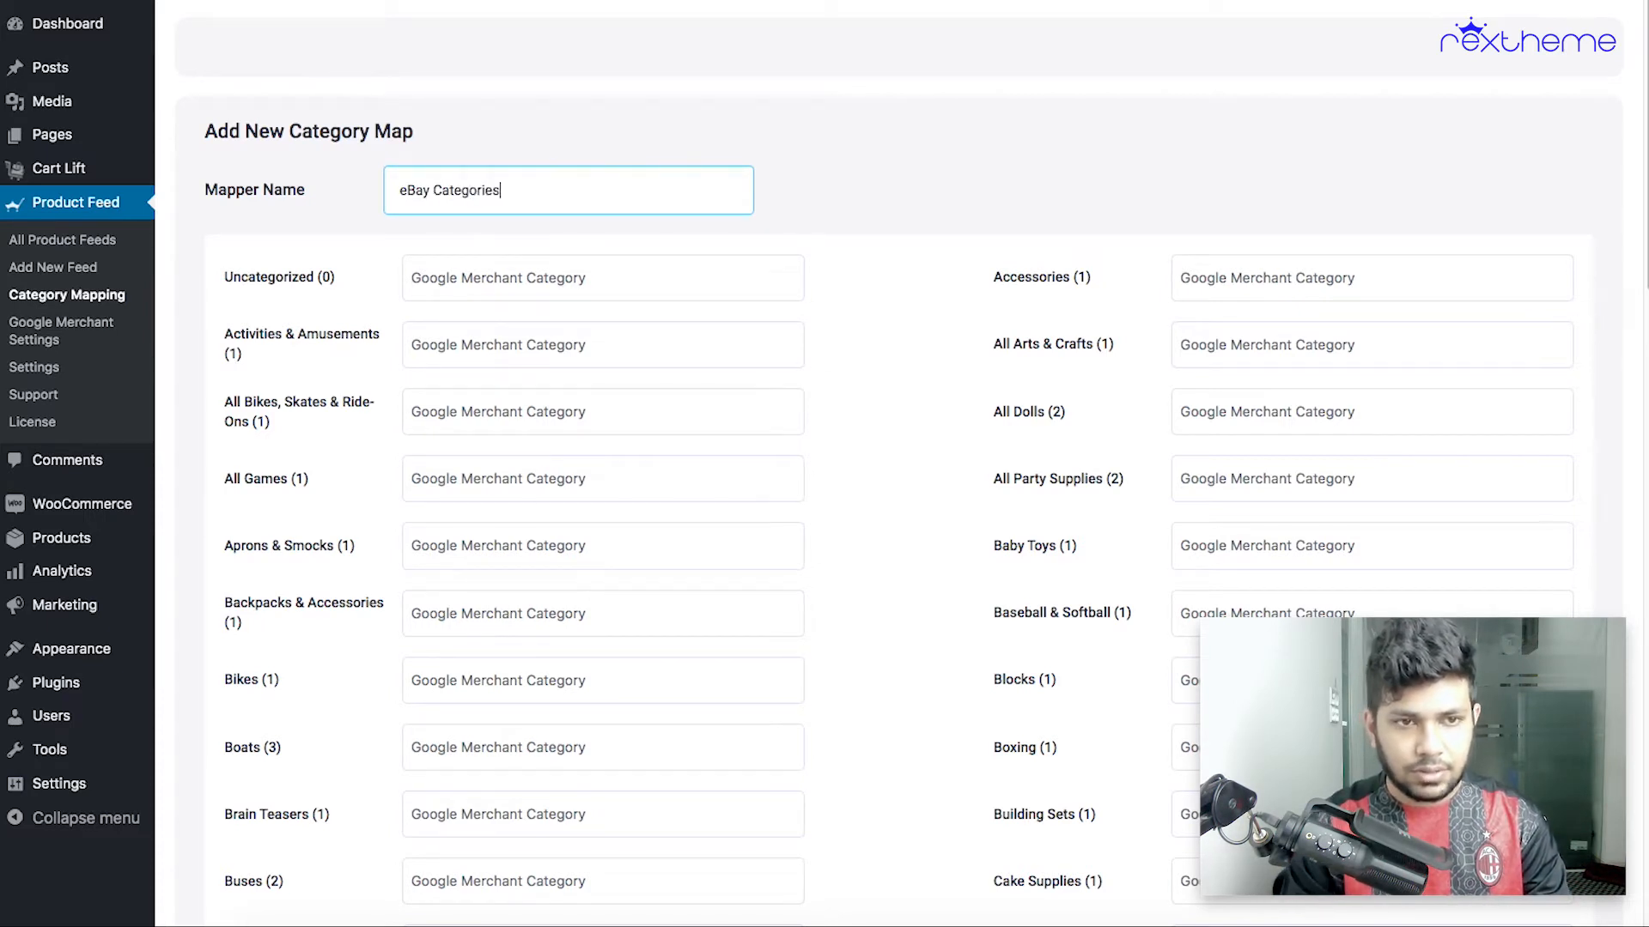
pyautogui.click(910, 292)
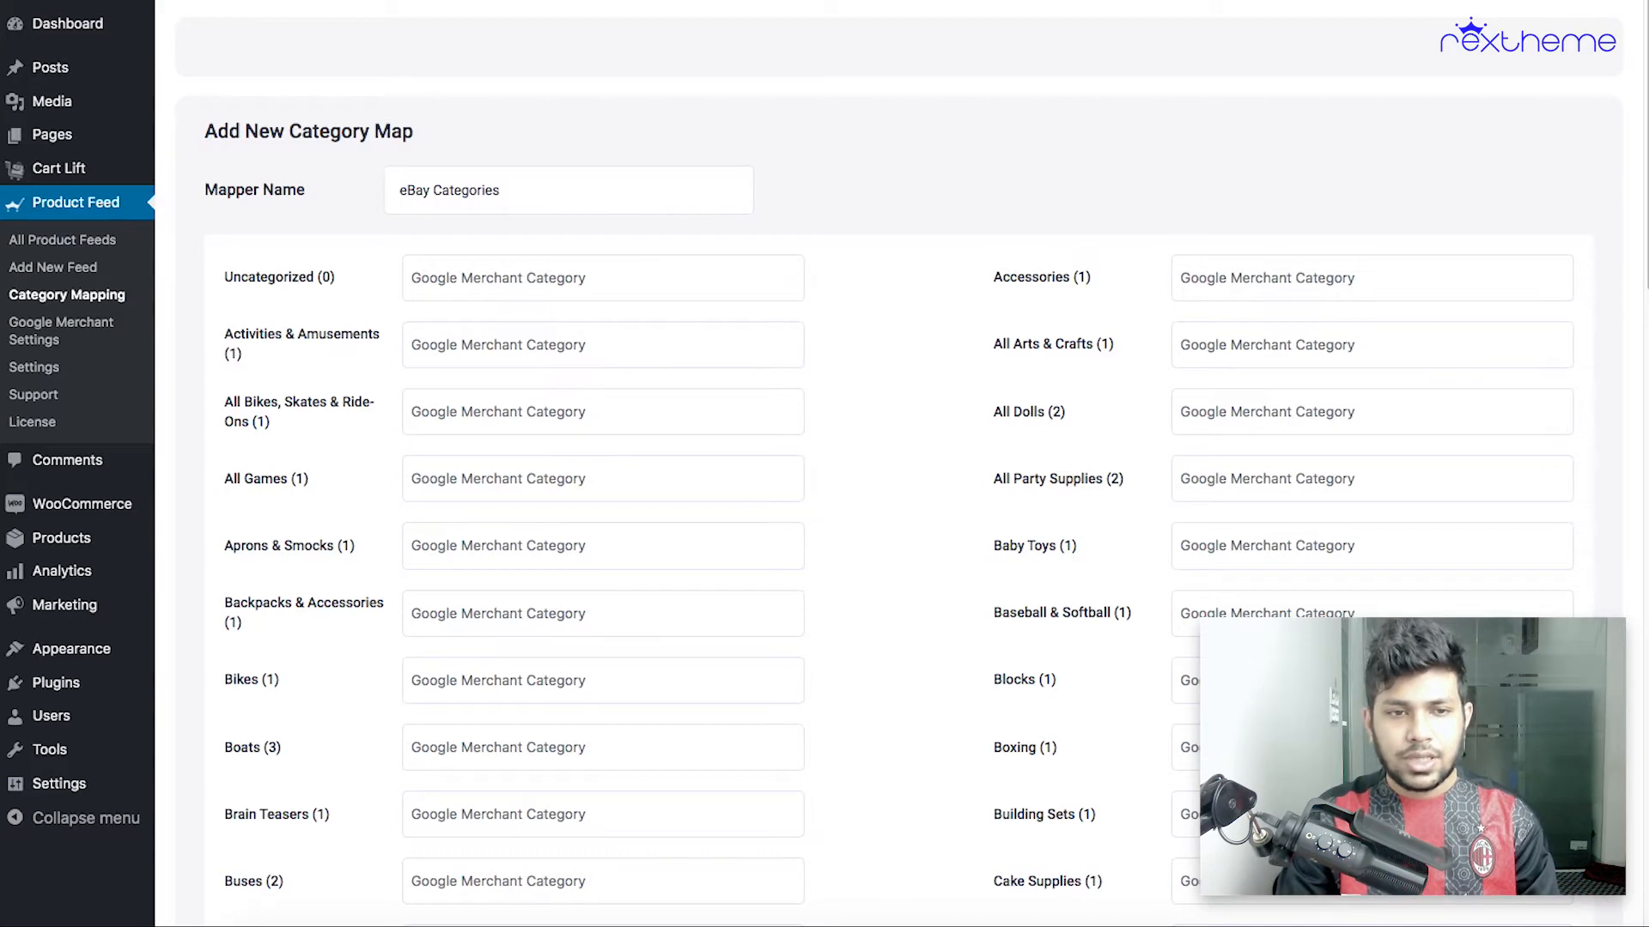
pyautogui.scroll(-2, 879, 664)
pyautogui.scroll(2, 952, 698)
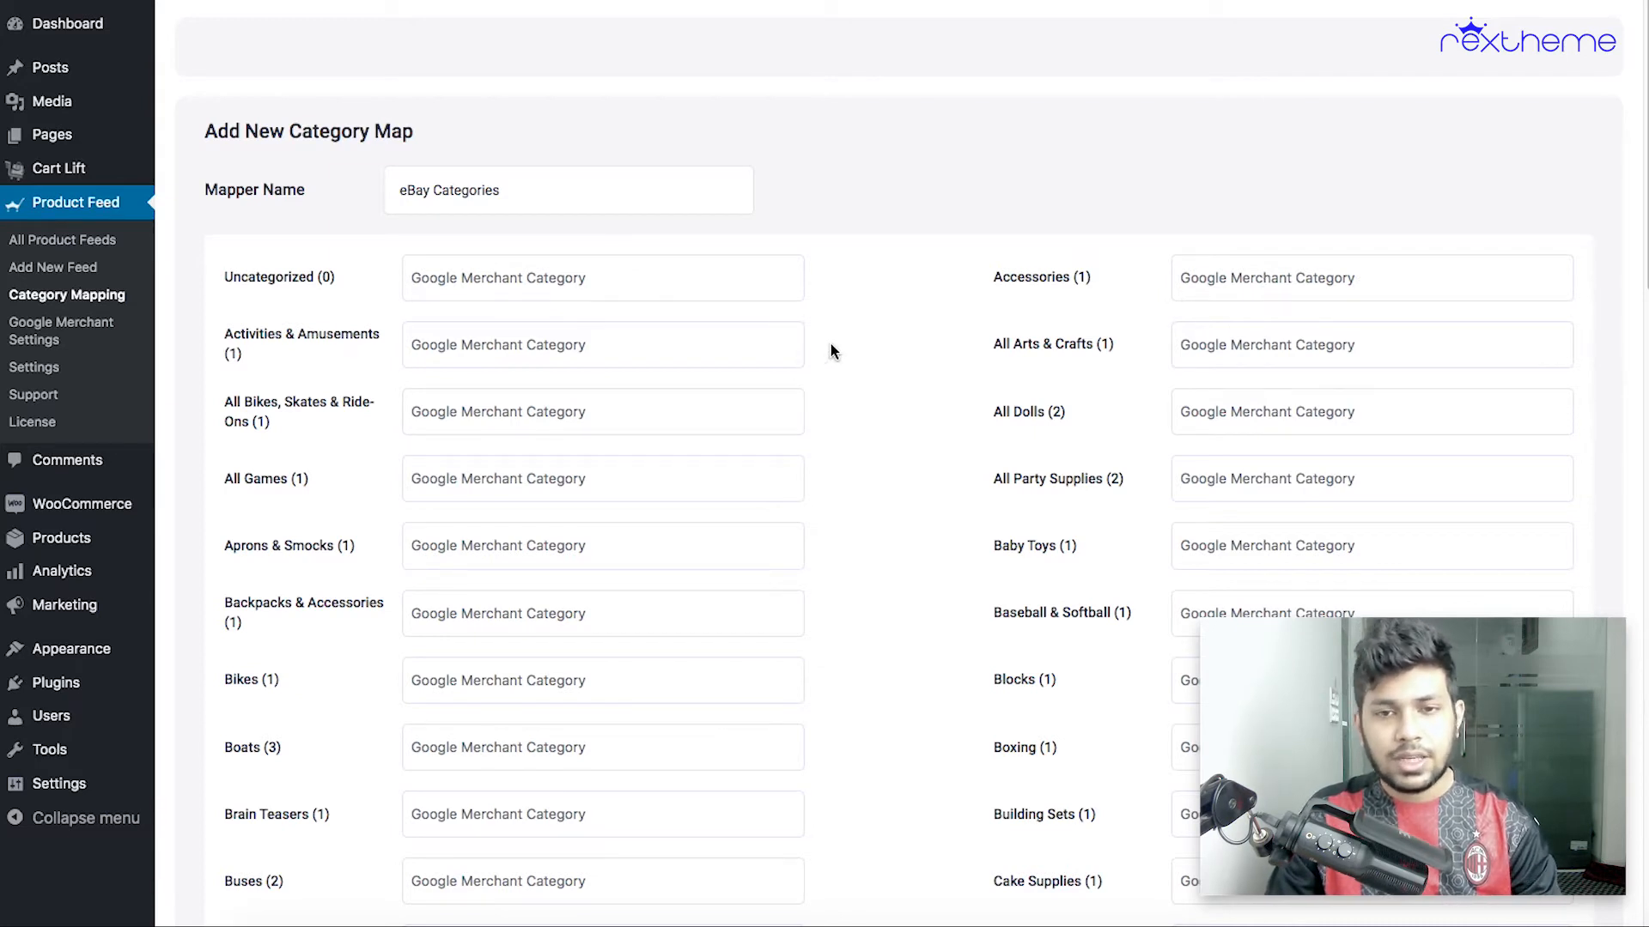
# Copy the store category name Accessories and search for it in the CategoryIDs-US Google Sheet.
pyautogui.click(1240, 280)
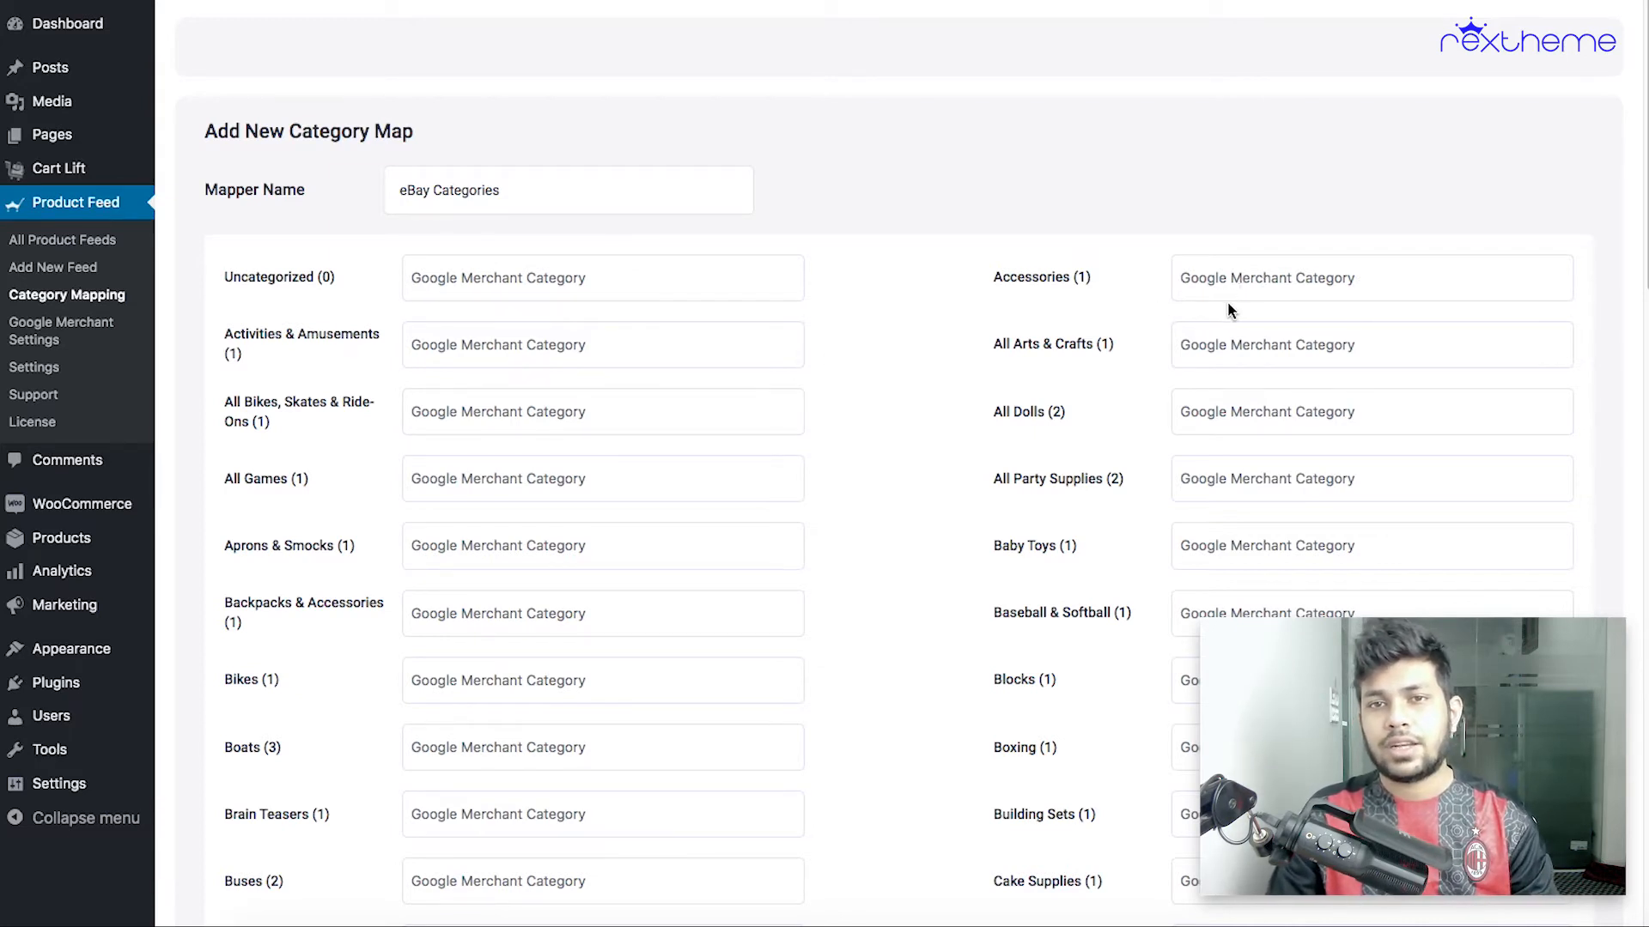
pyautogui.moveTo(987, 280); pyautogui.dragTo(1071, 282)
pyautogui.press('super+c')
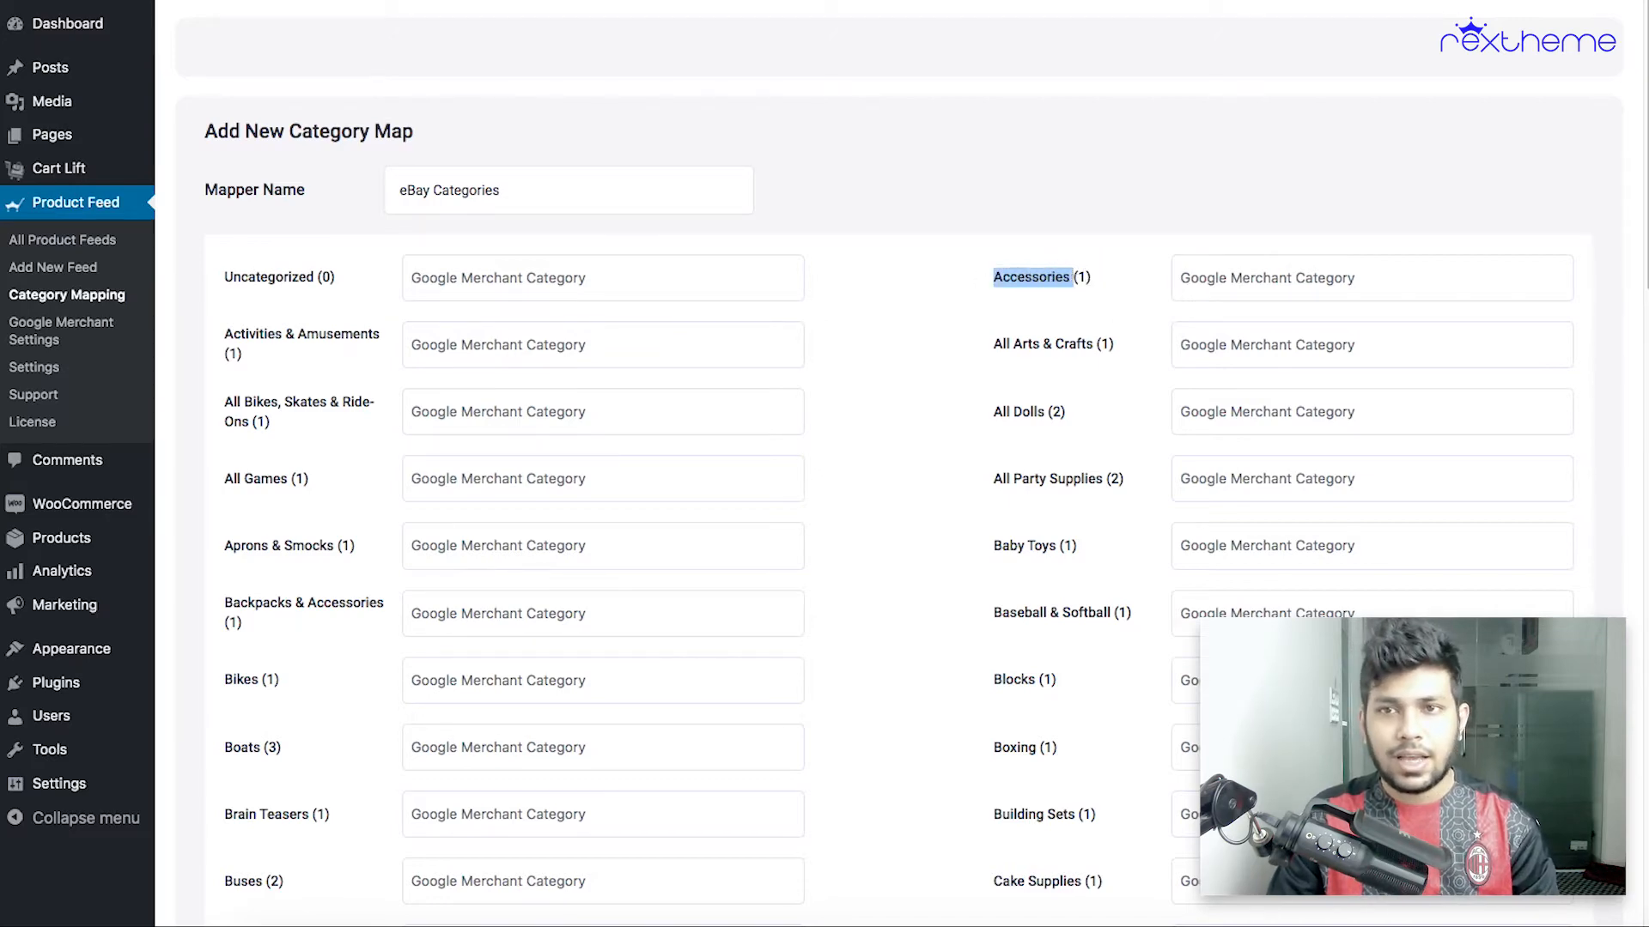
pyautogui.click(1202, 2)
pyautogui.press('super+f')
pyautogui.press('super+v')
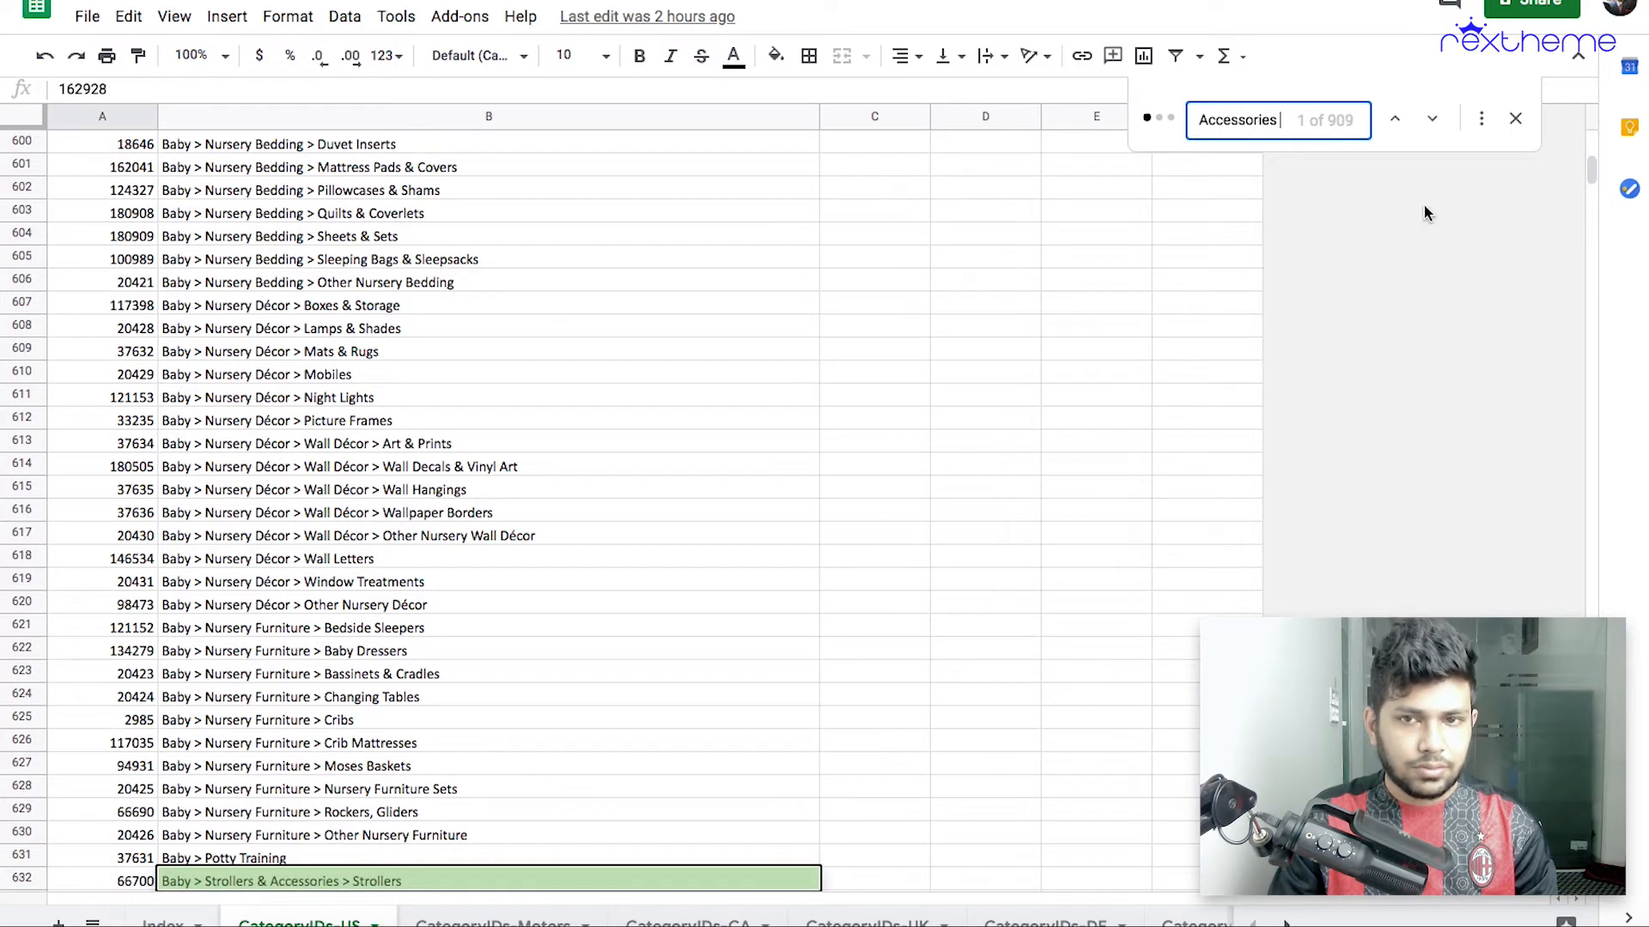
pyautogui.click(1430, 120)
pyautogui.click(1430, 121)
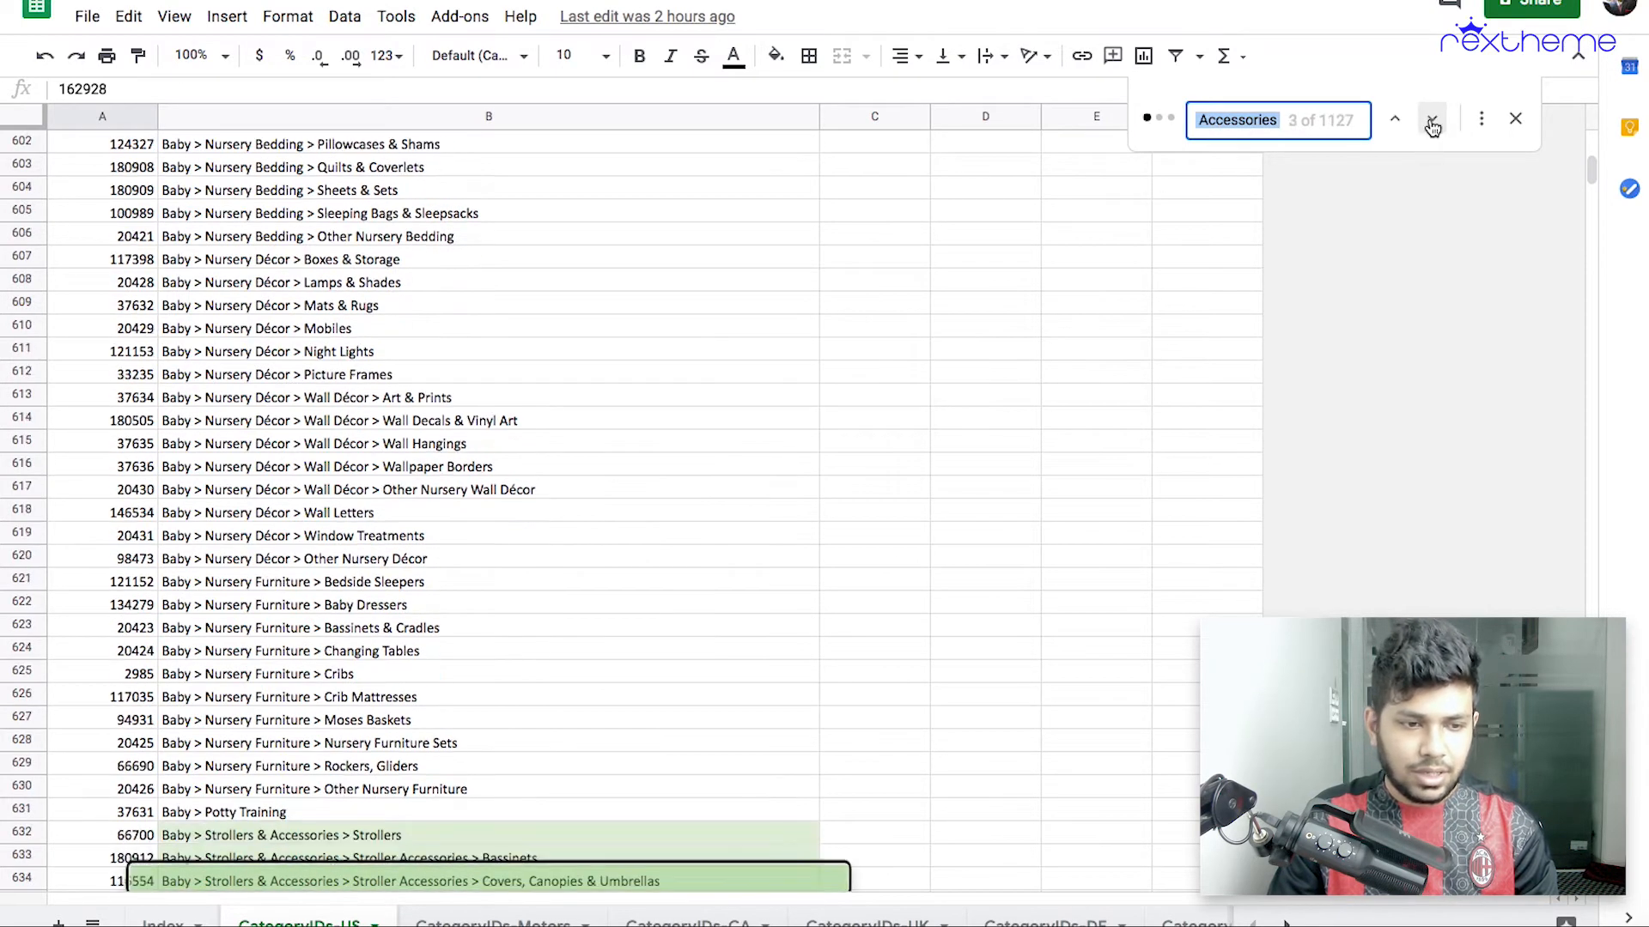
# Copy ID 45111 of Books > Accessories > Address Books from the sheet into the Accessories field of the WordPress category map.
pyautogui.click(987, 741)
pyautogui.scroll(-2, 987, 752)
pyautogui.scroll(-10, 987, 744)
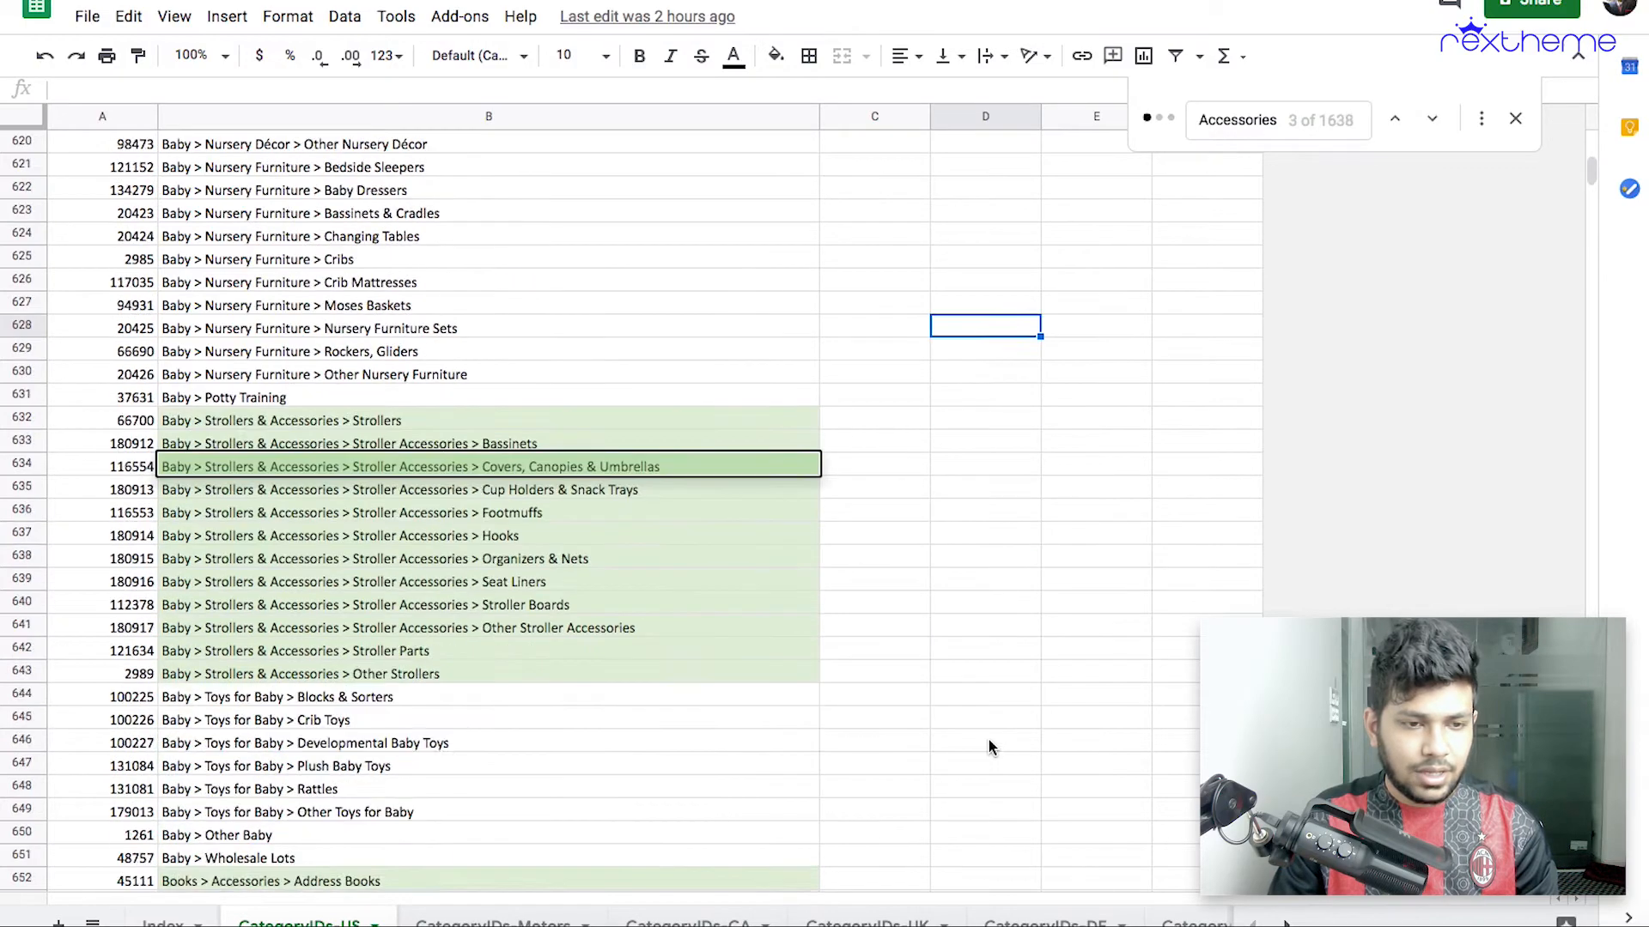
pyautogui.scroll(-1, 988, 741)
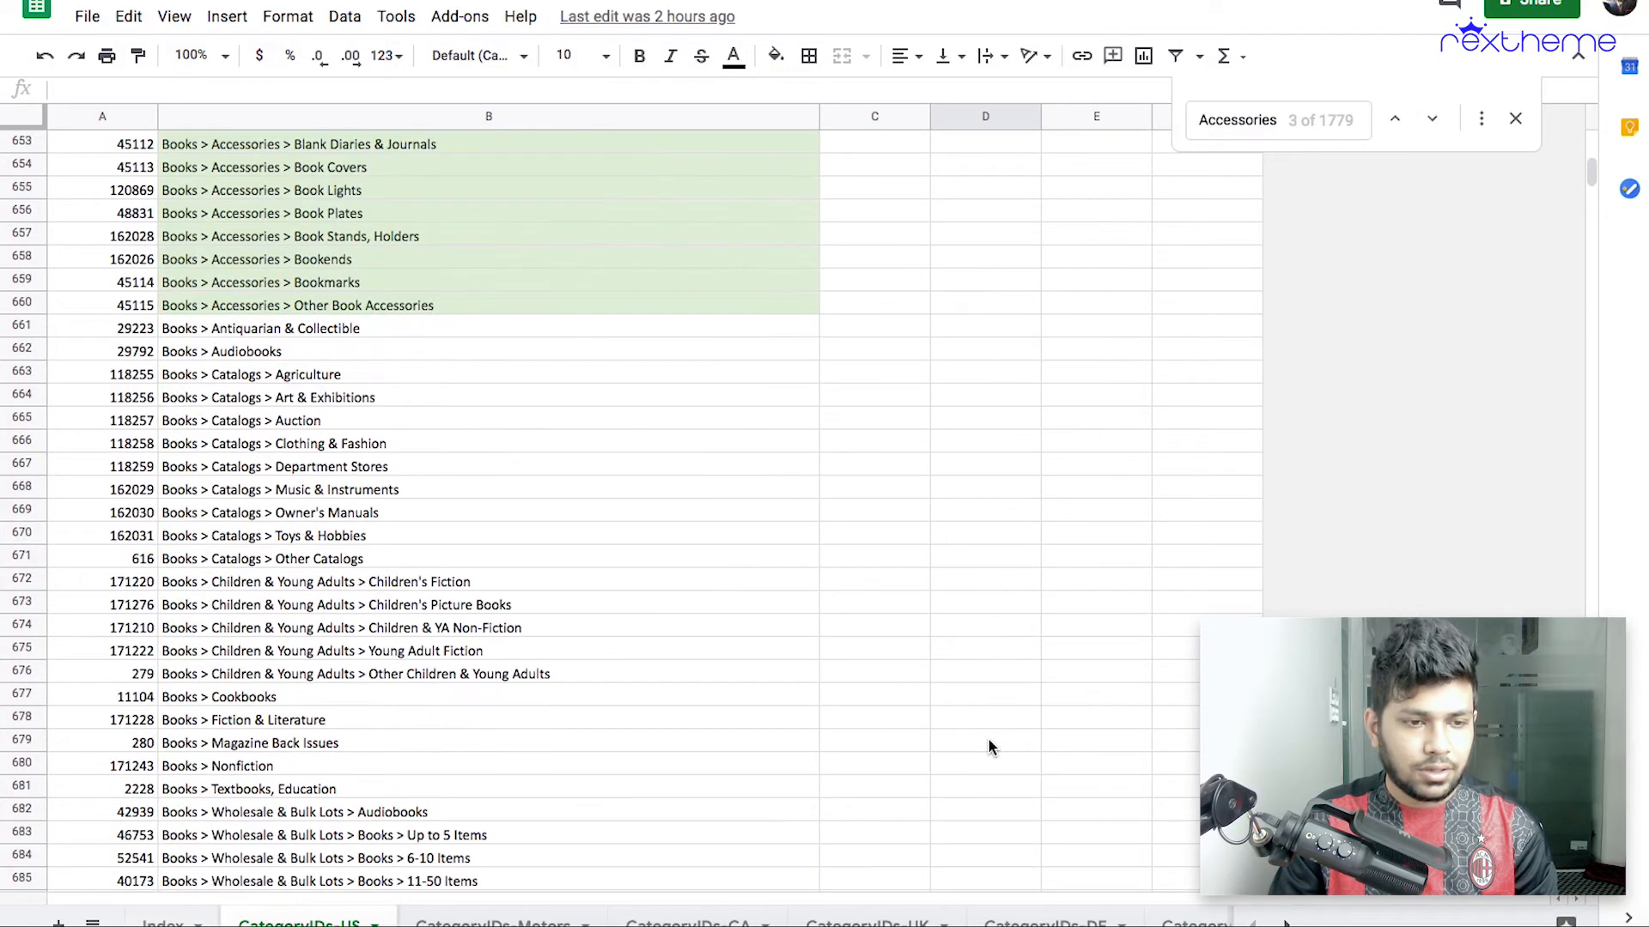
pyautogui.scroll(5, 988, 740)
pyautogui.click(188, 628)
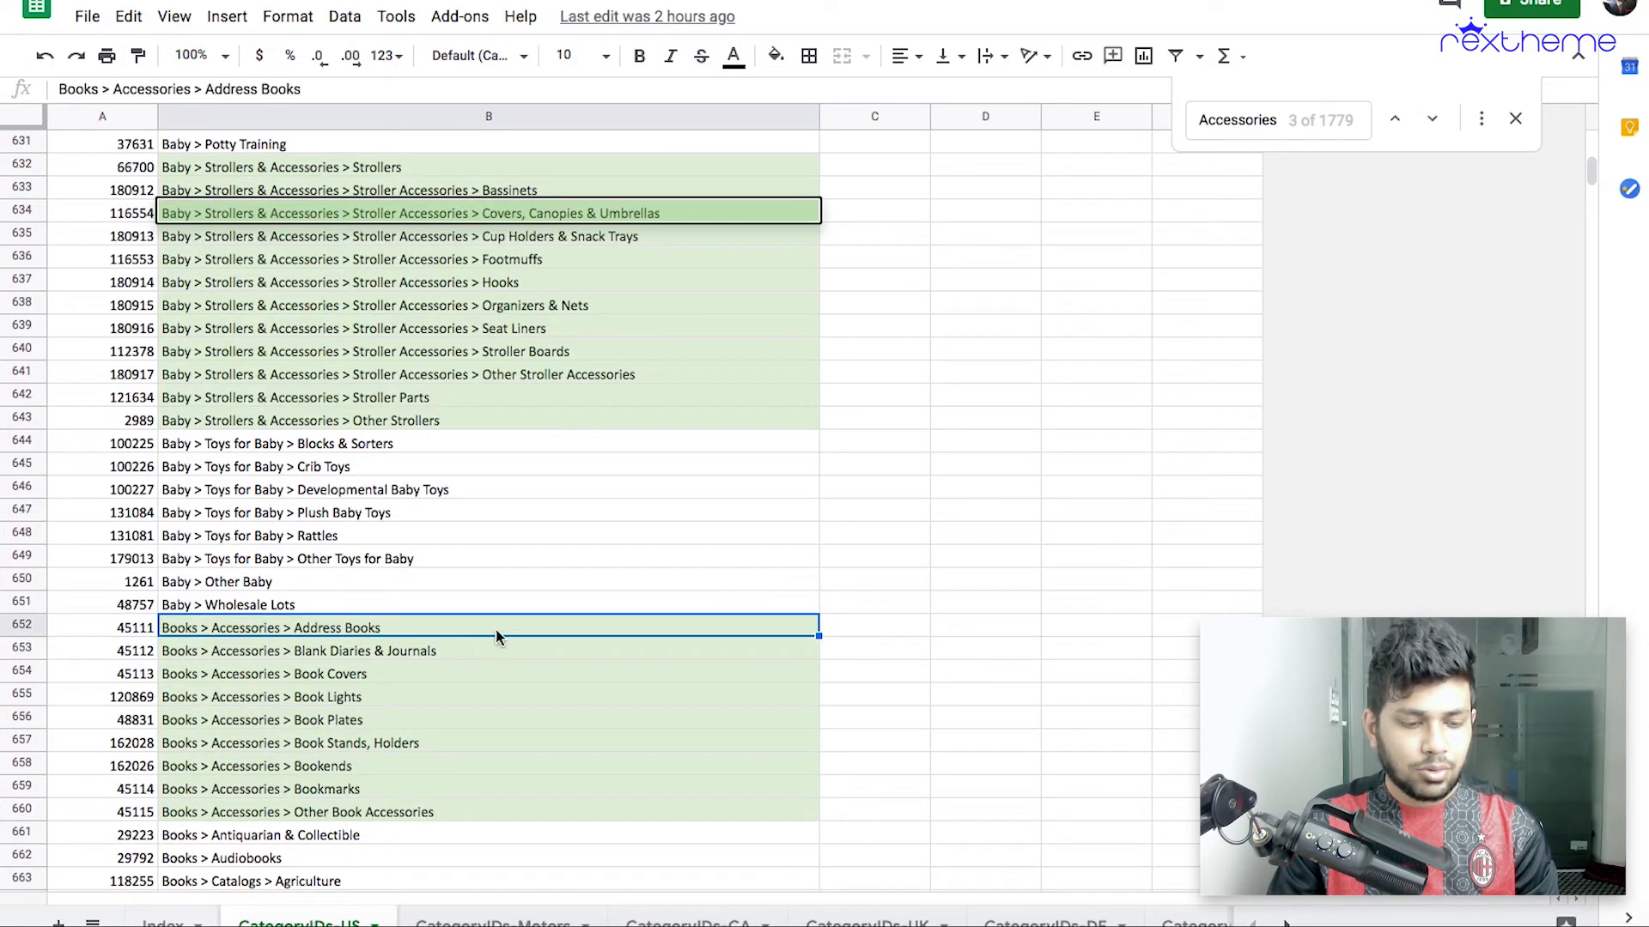
pyautogui.click(129, 634)
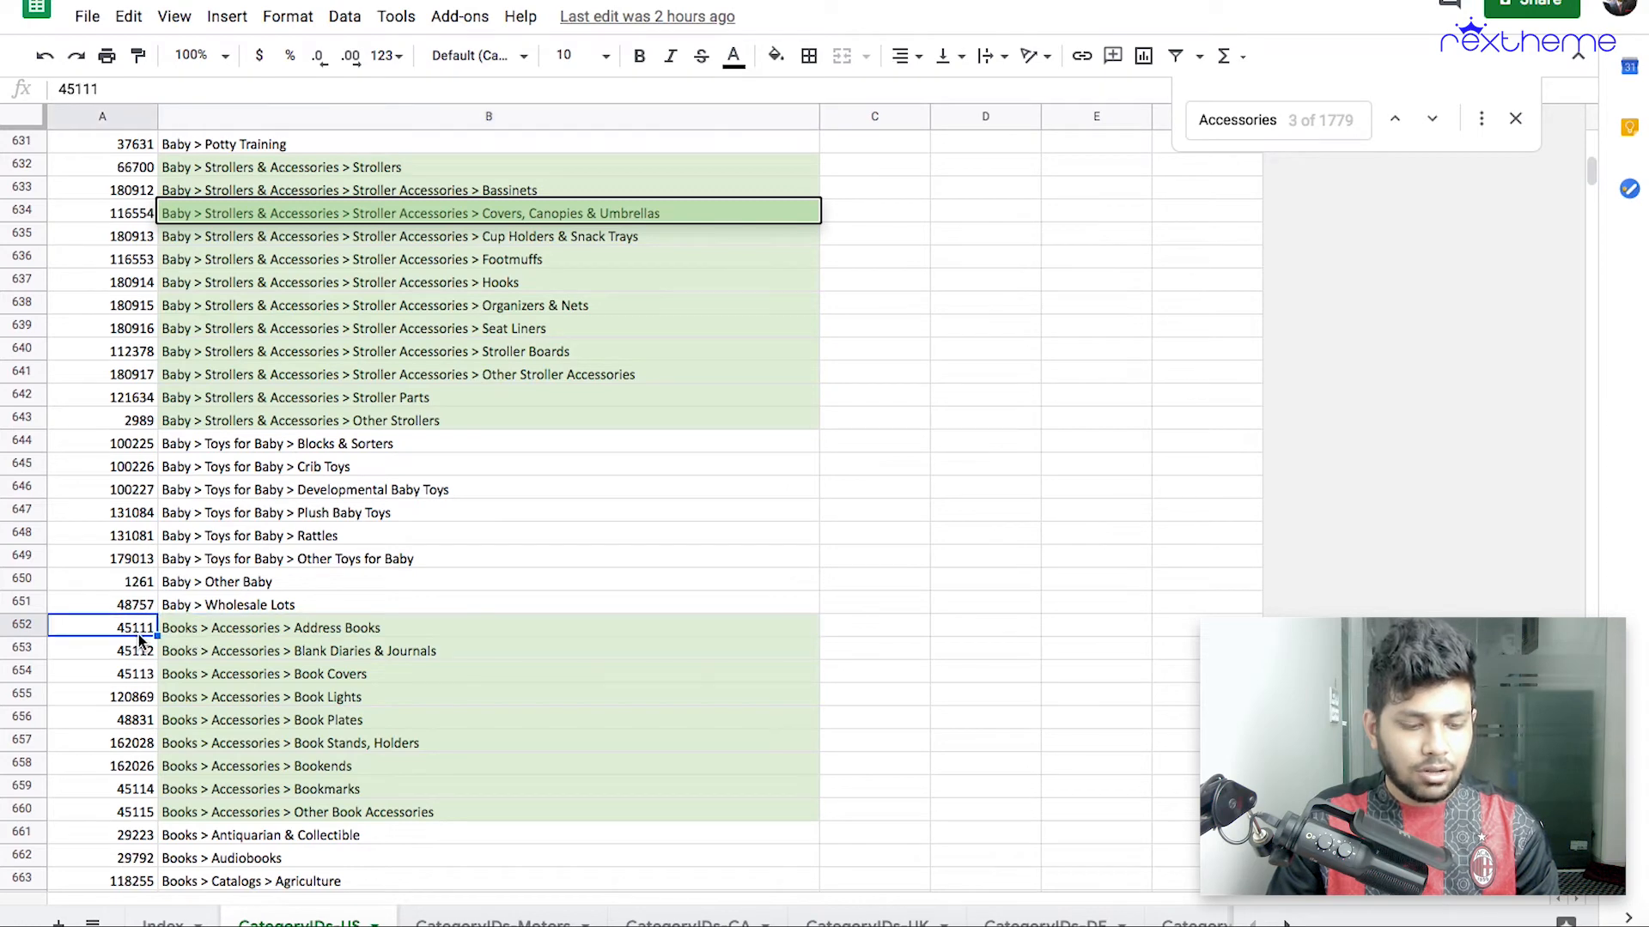
pyautogui.hotkey('ctrl', 'c')
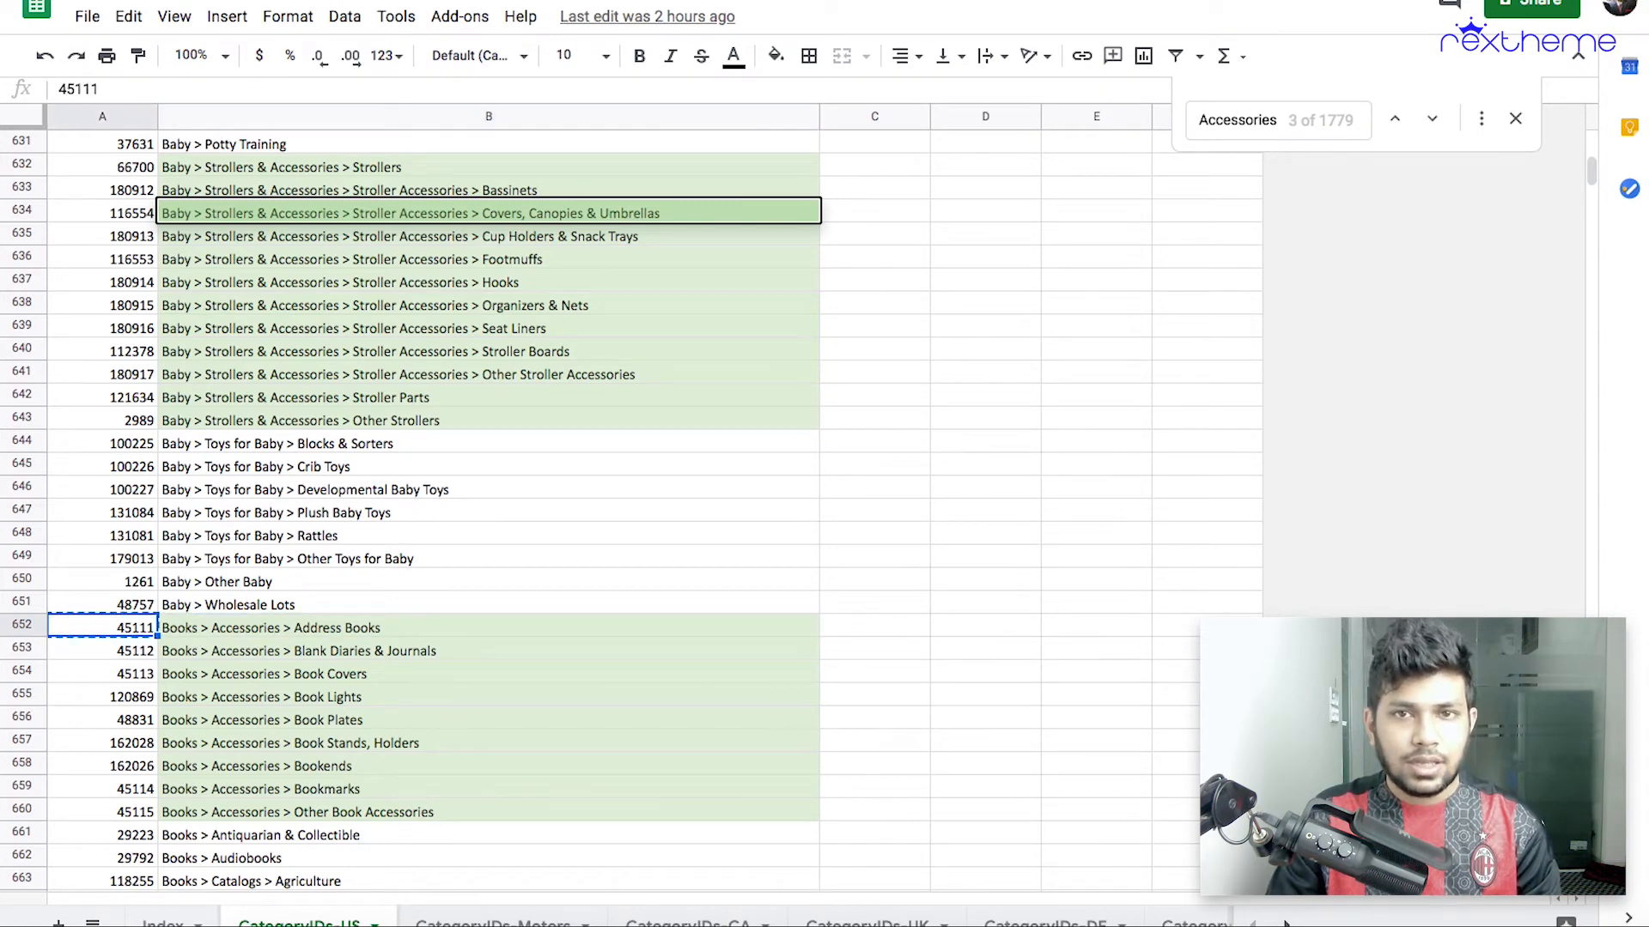
pyautogui.click(1031, 0)
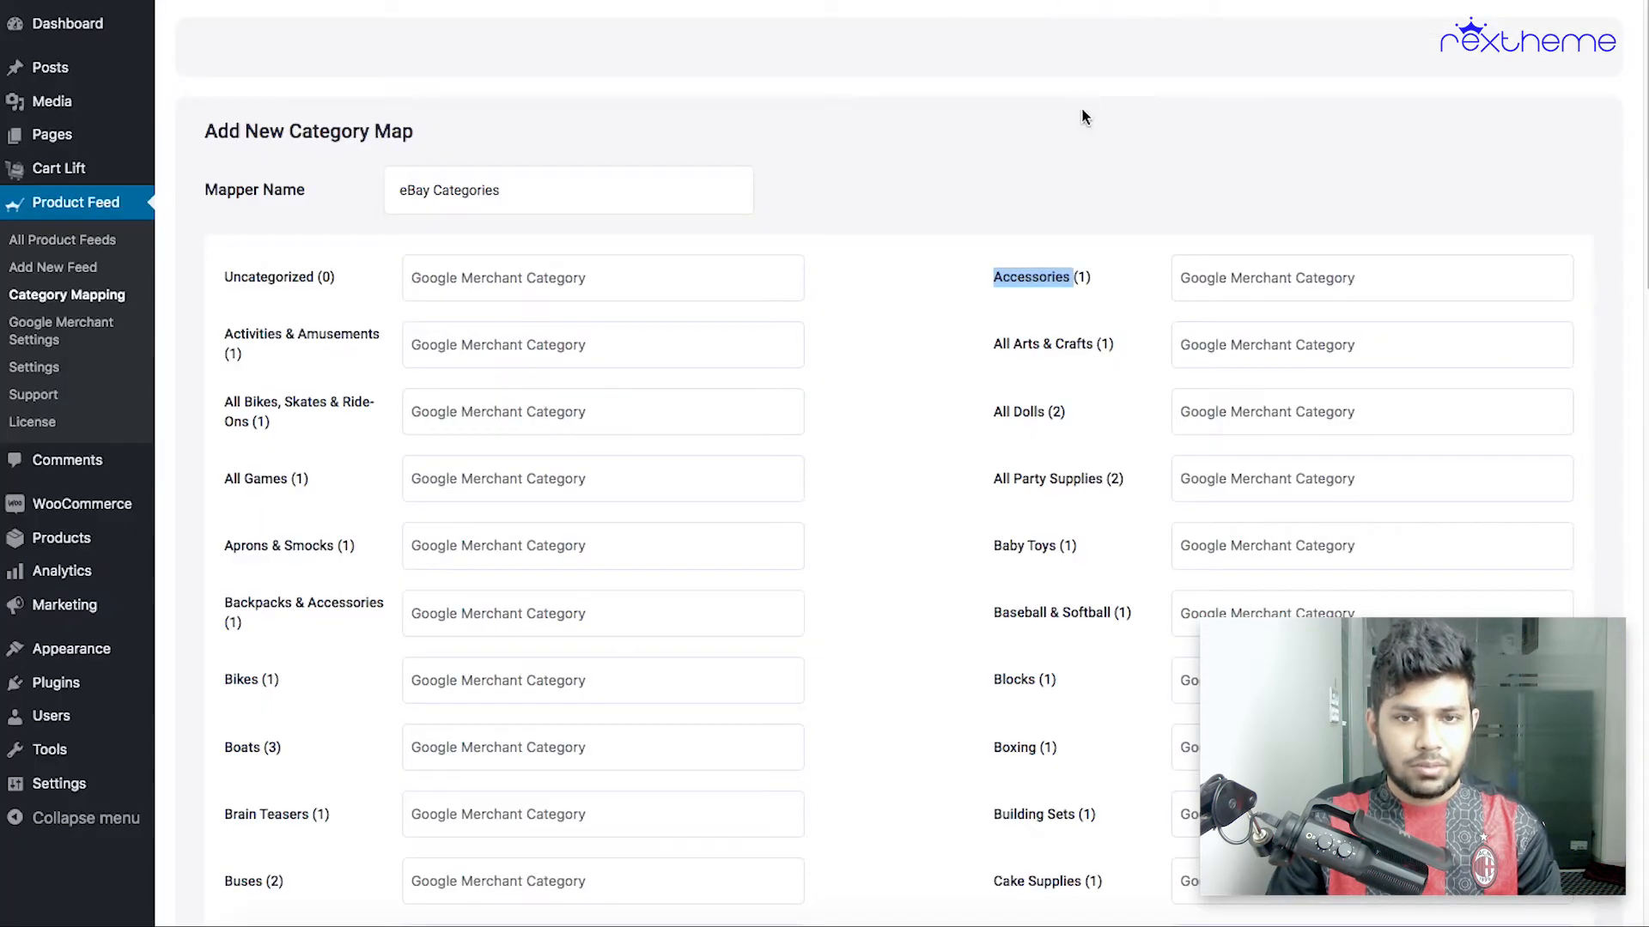
pyautogui.click(1251, 284)
pyautogui.hotkey('ctrl', 'v')
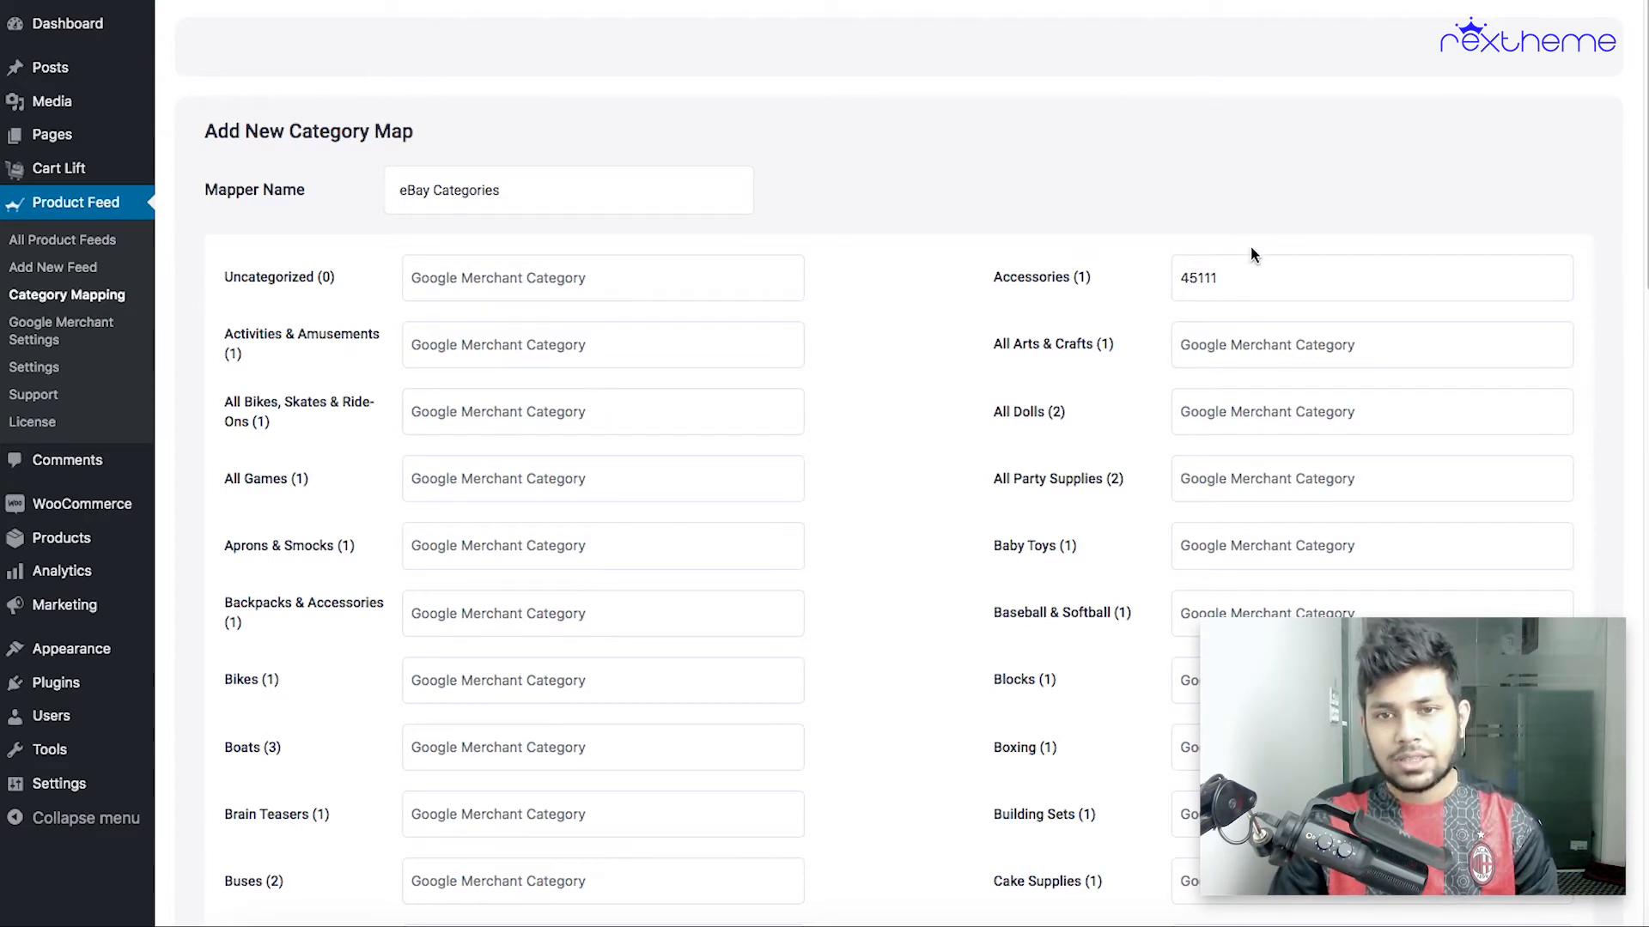
pyautogui.moveTo(1226, 275); pyautogui.dragTo(1163, 277)
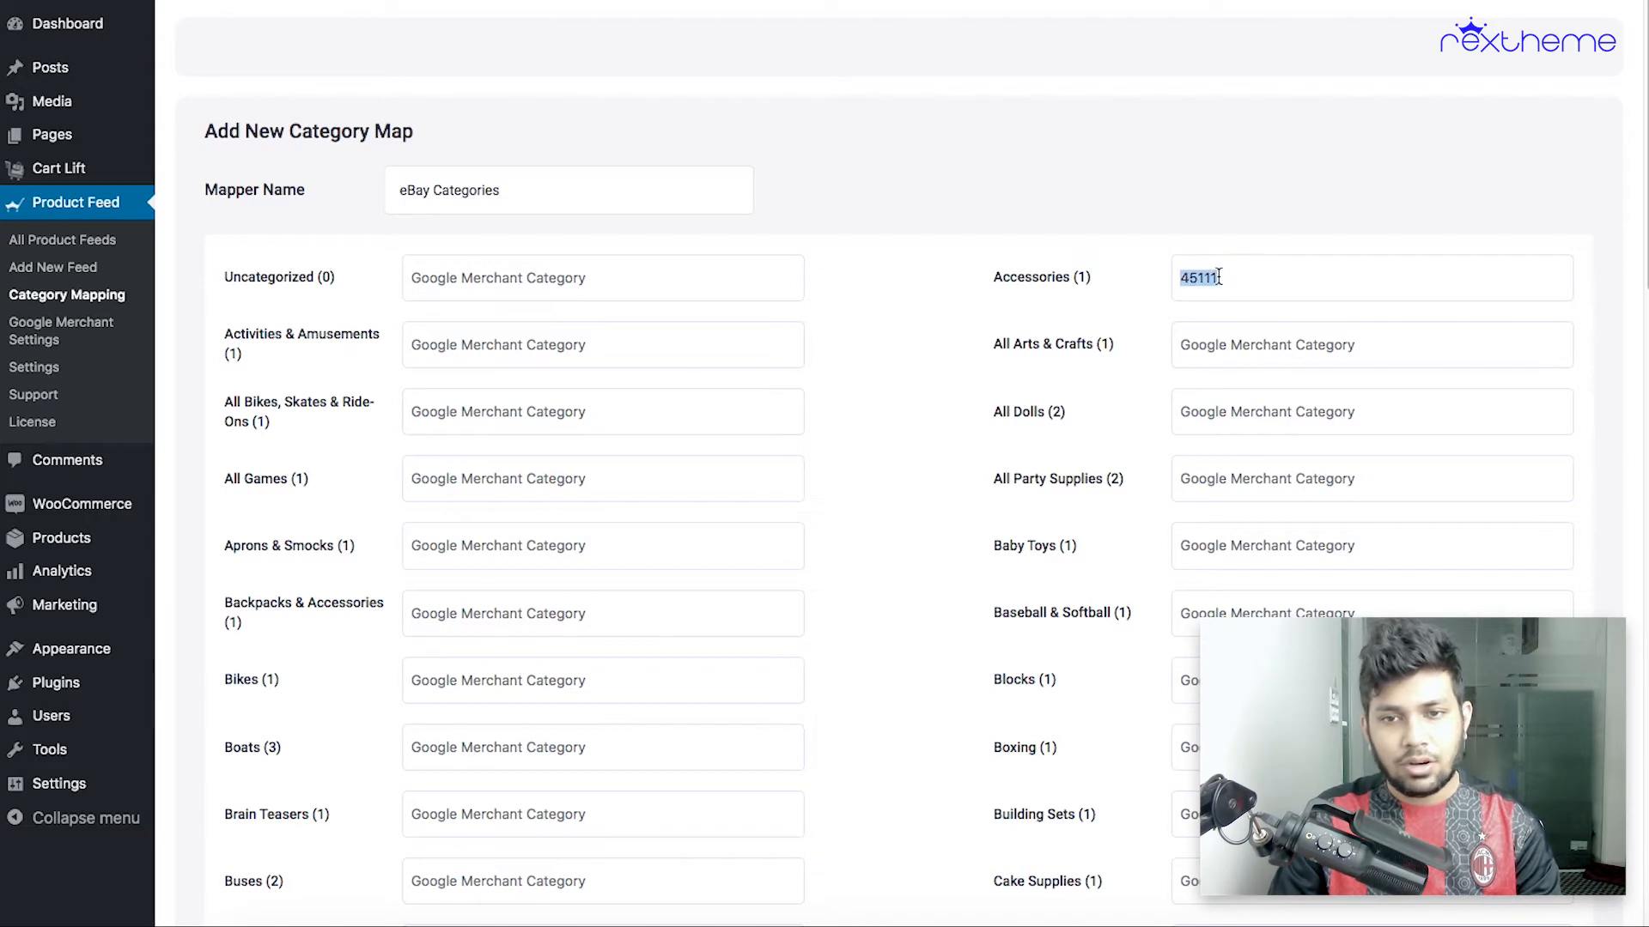
pyautogui.click(1233, 273)
pyautogui.click(1194, 276)
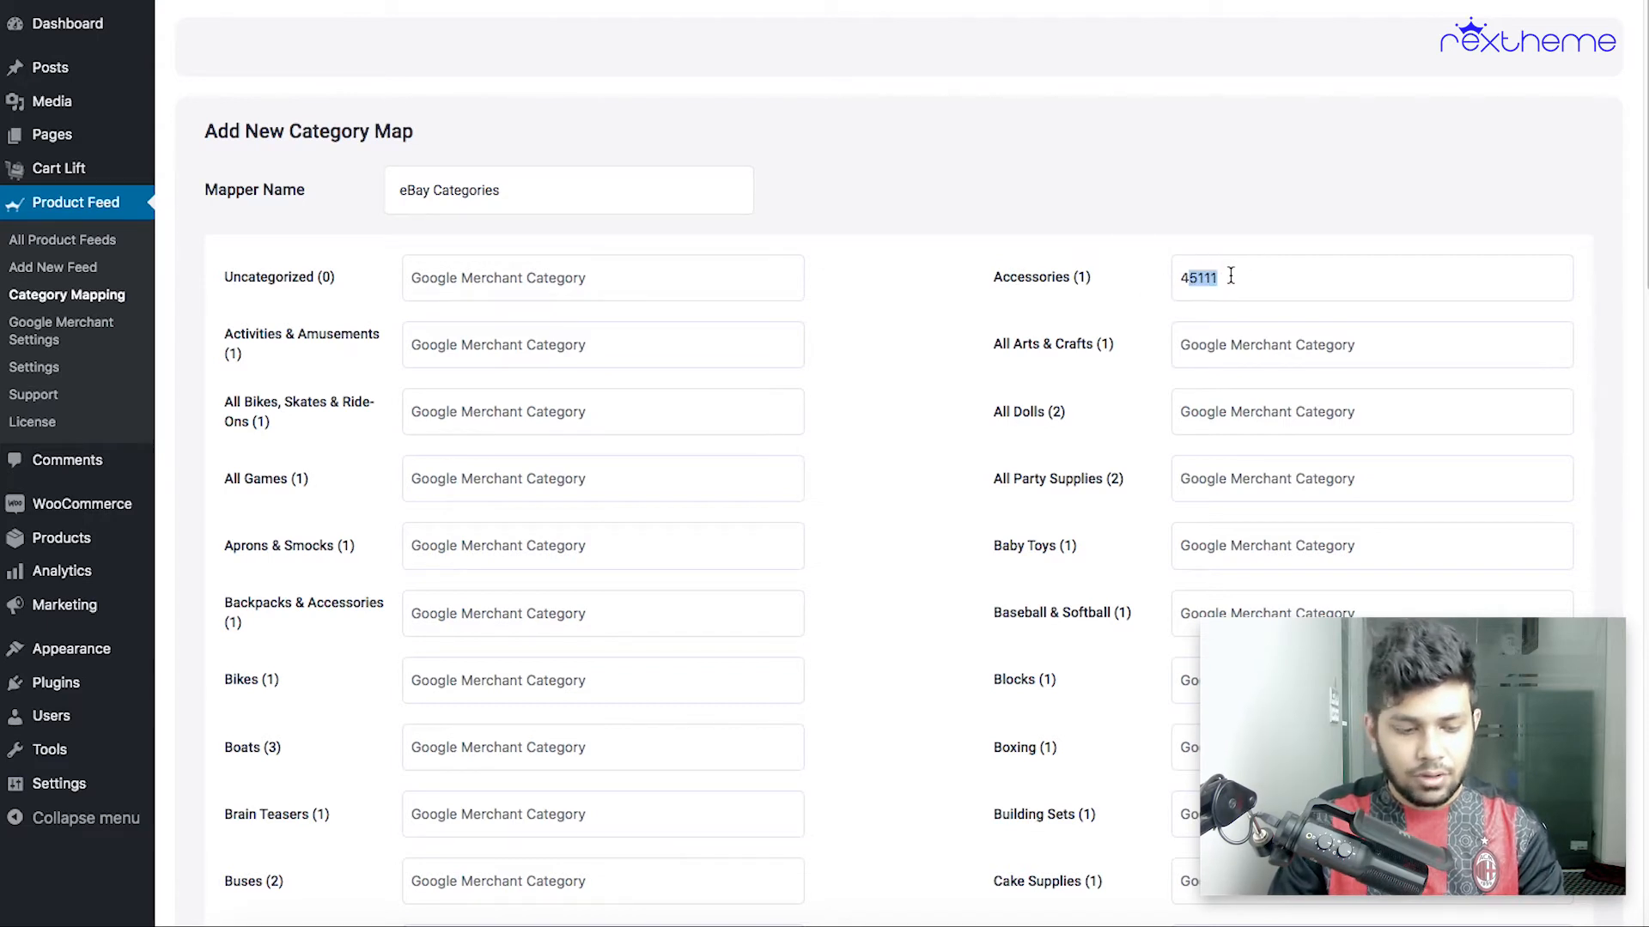
pyautogui.write('5')
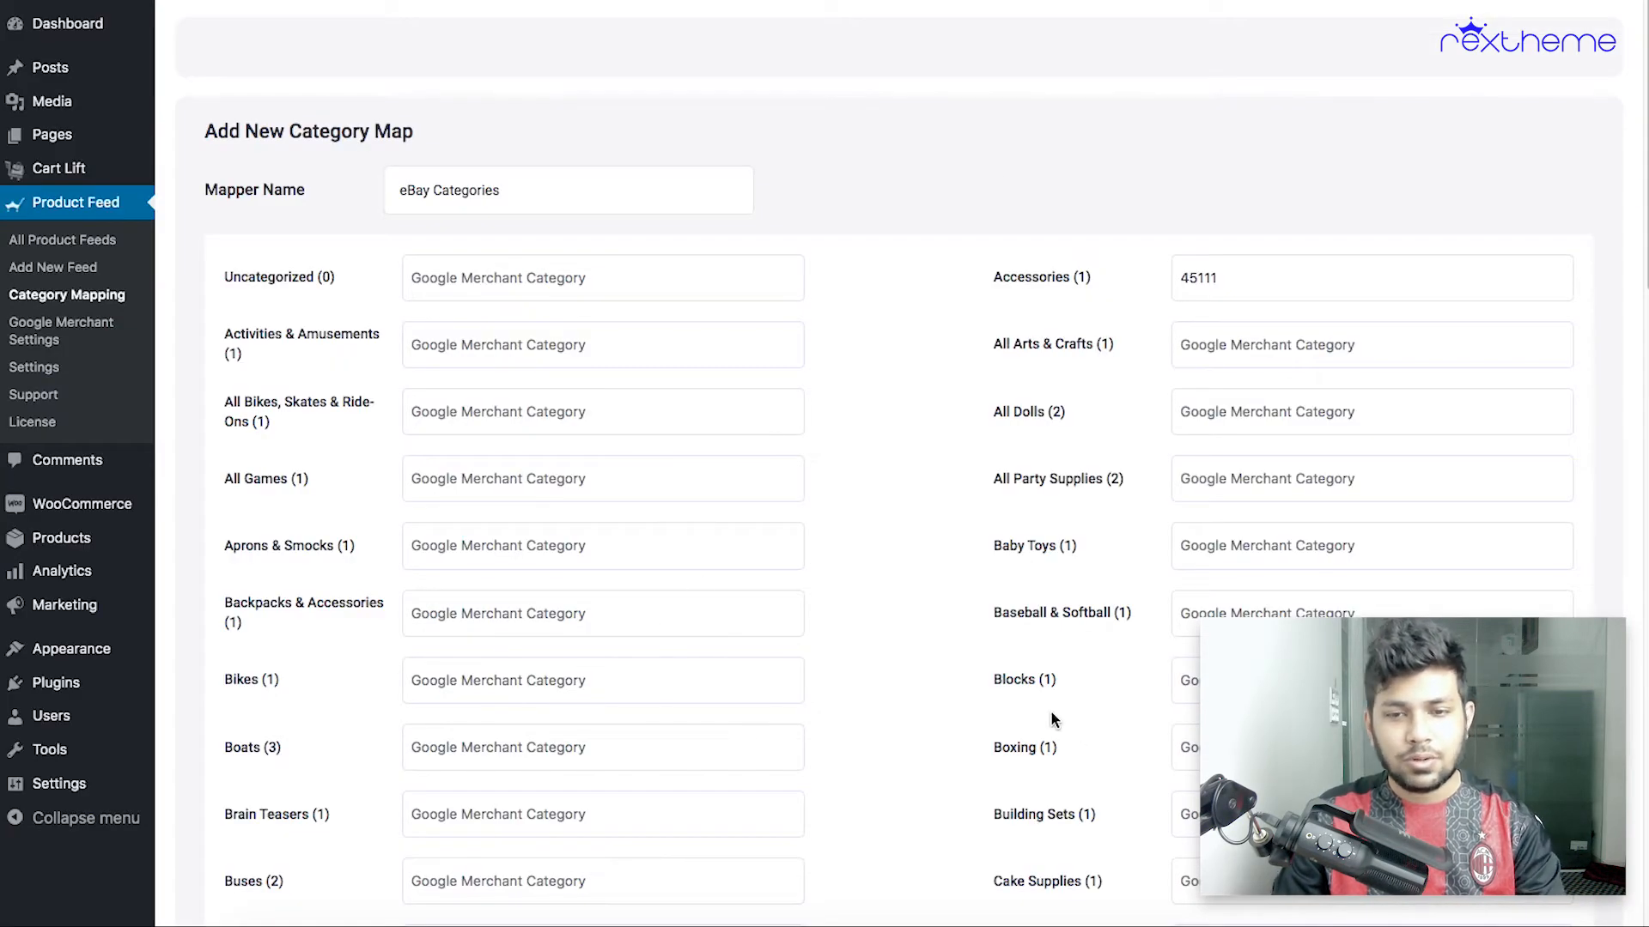
# Save the eBay Categories map and expand its saved entry to review the category fields.
pyautogui.scroll(-5, 725, 780)
pyautogui.scroll(-15, 719, 772)
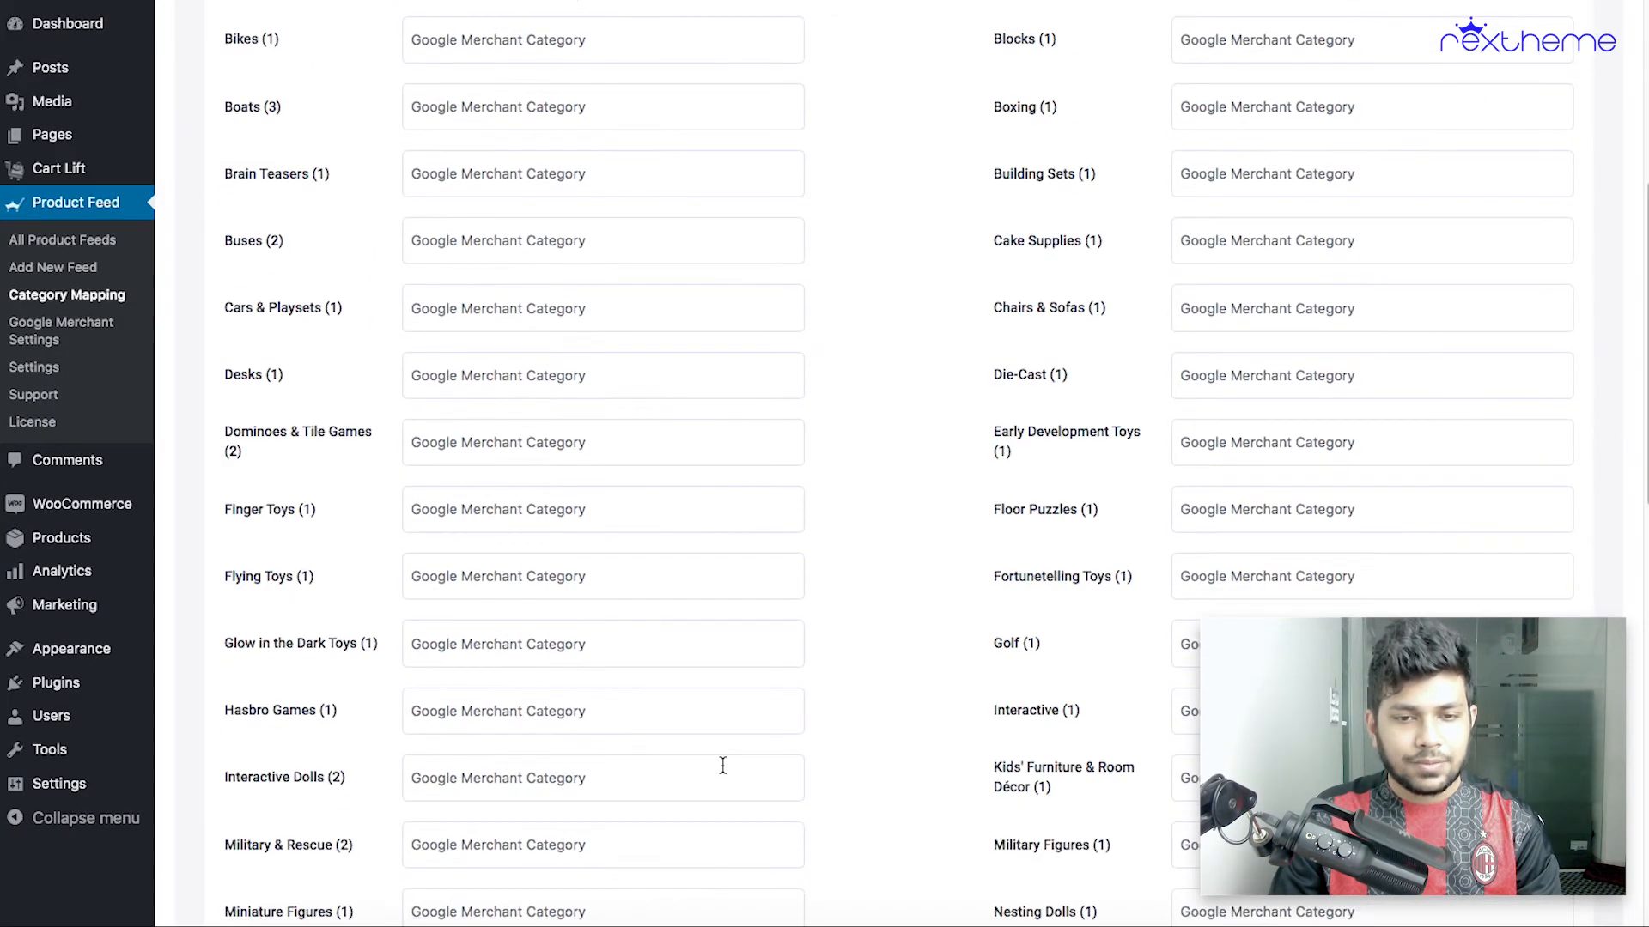
pyautogui.scroll(-3, 721, 768)
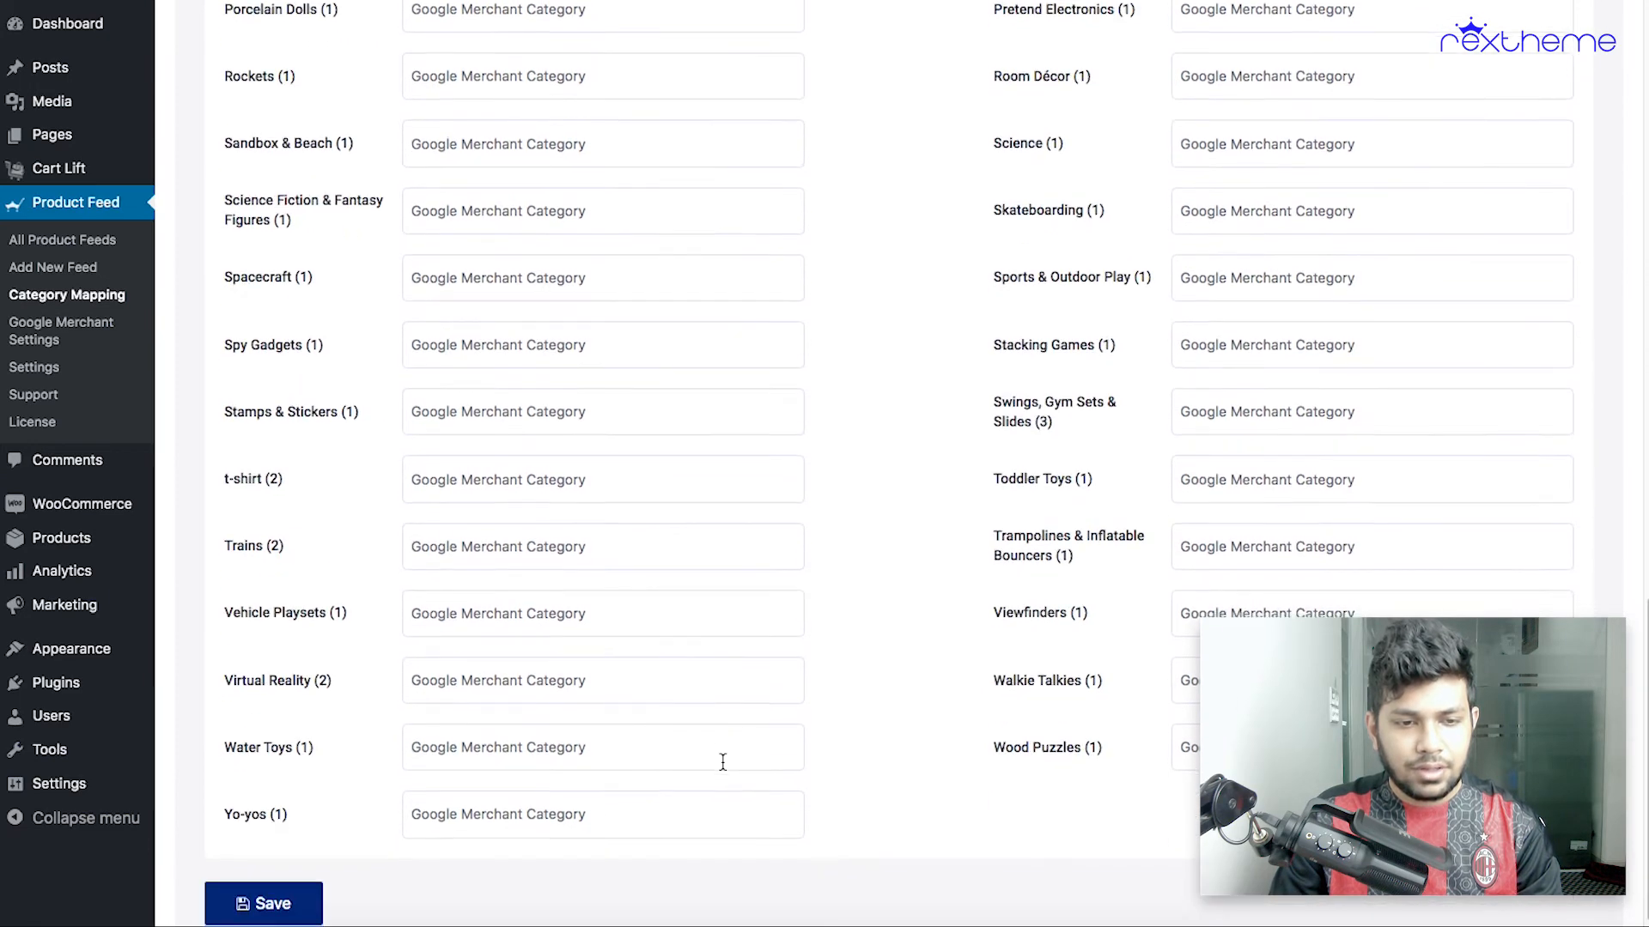
pyautogui.click(265, 868)
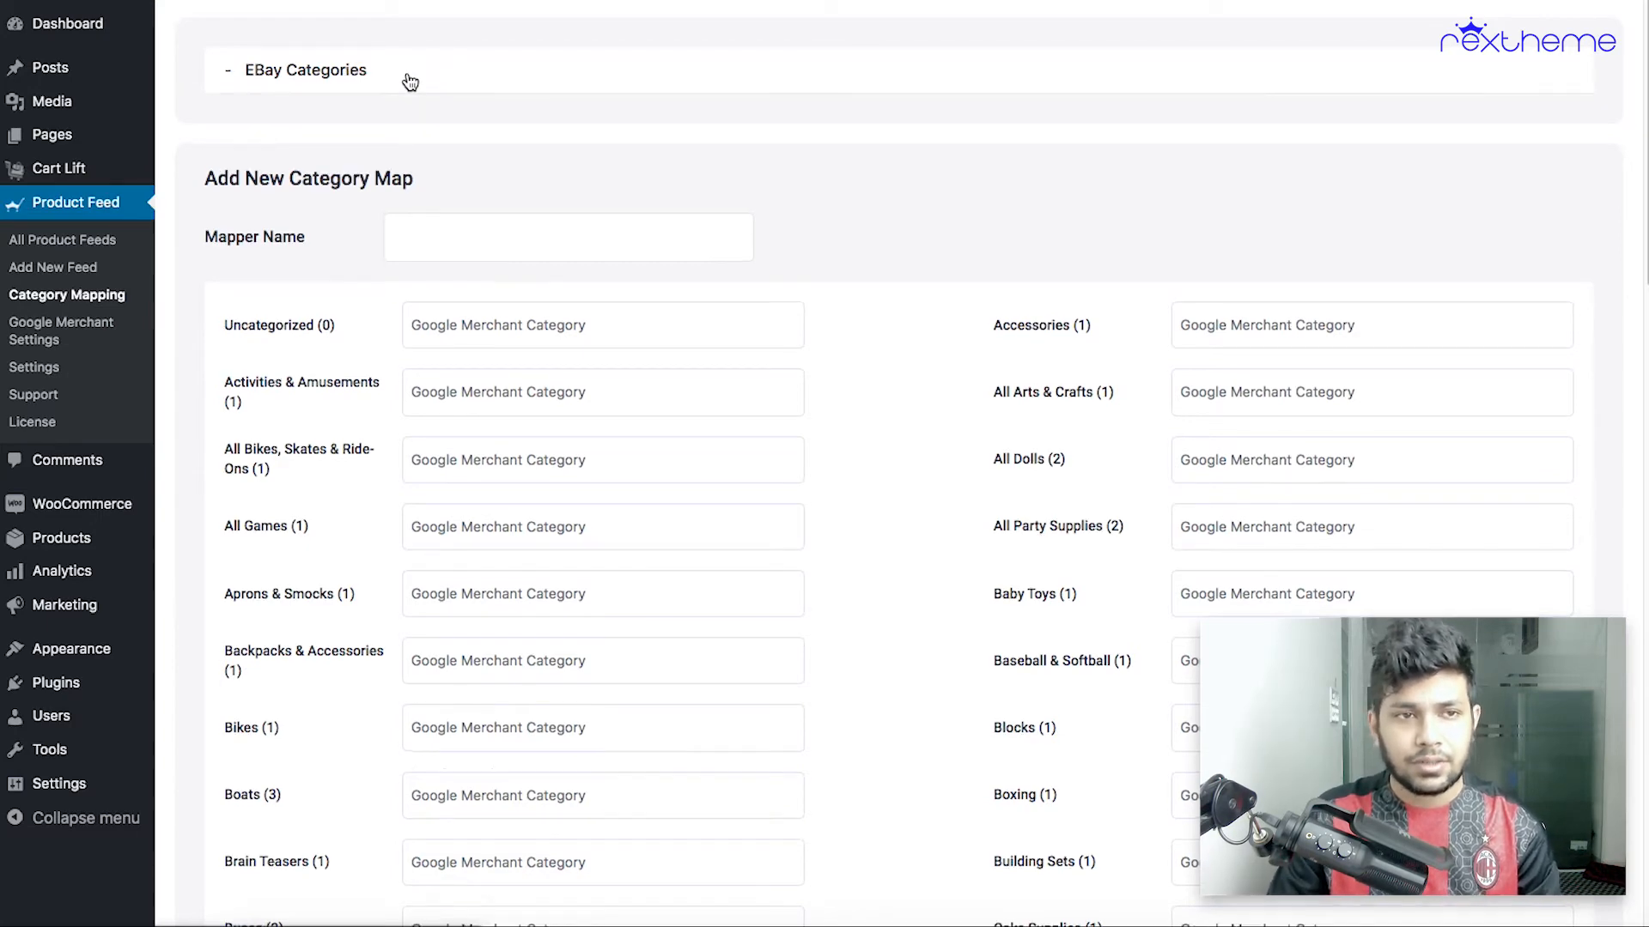
pyautogui.click(841, 84)
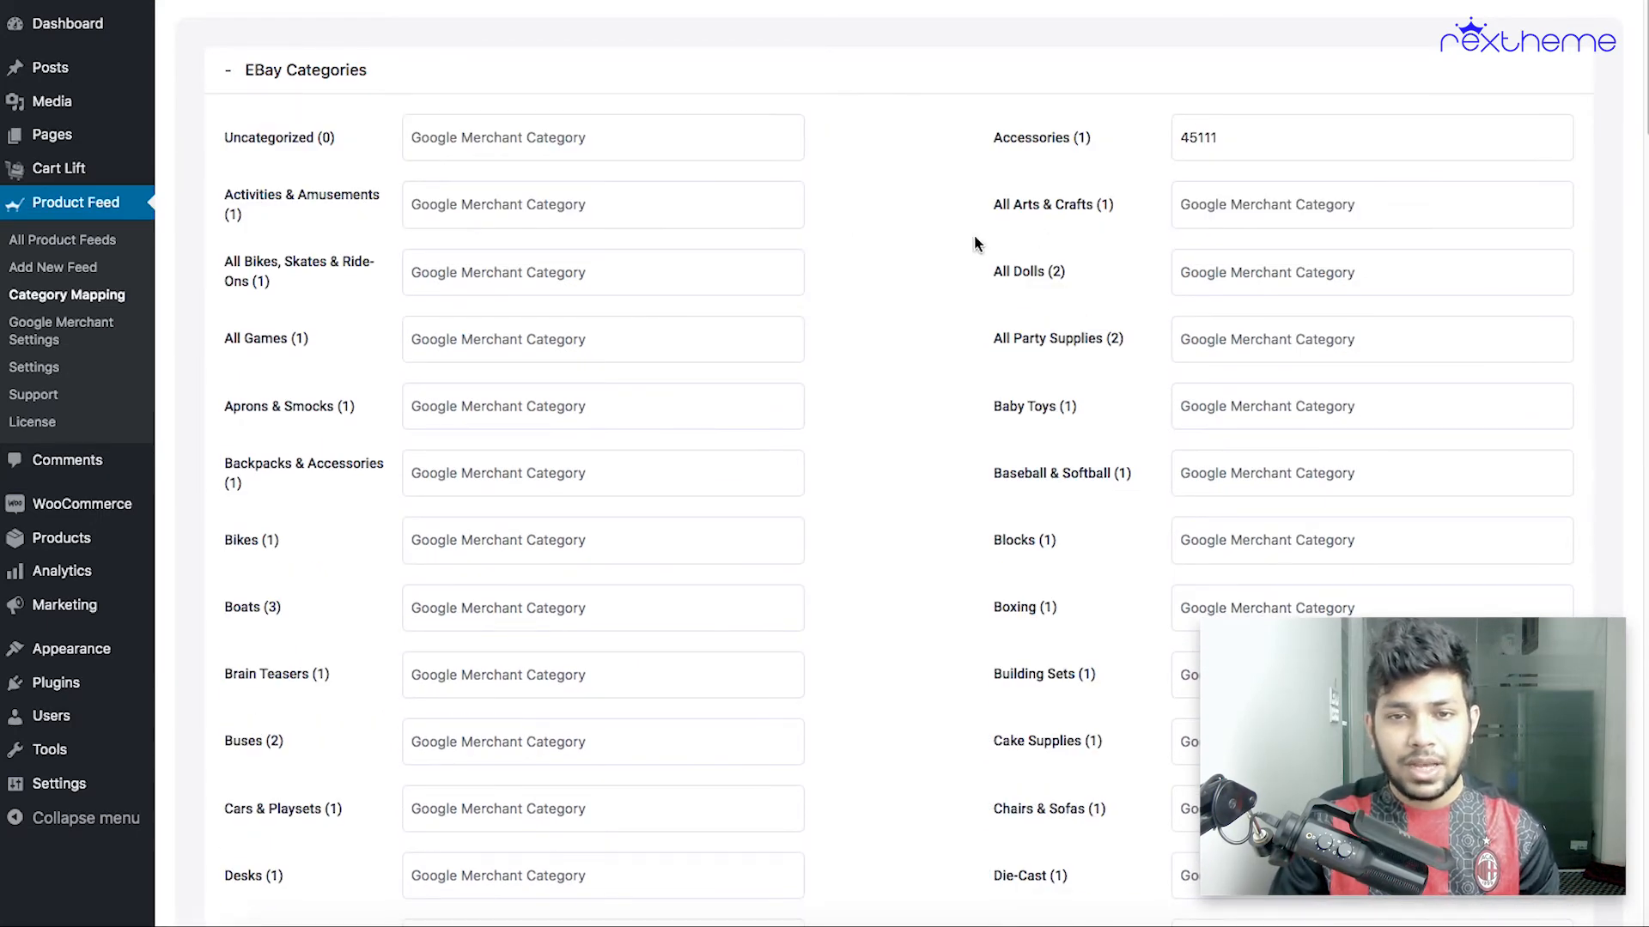
pyautogui.scroll(-20, 840, 493)
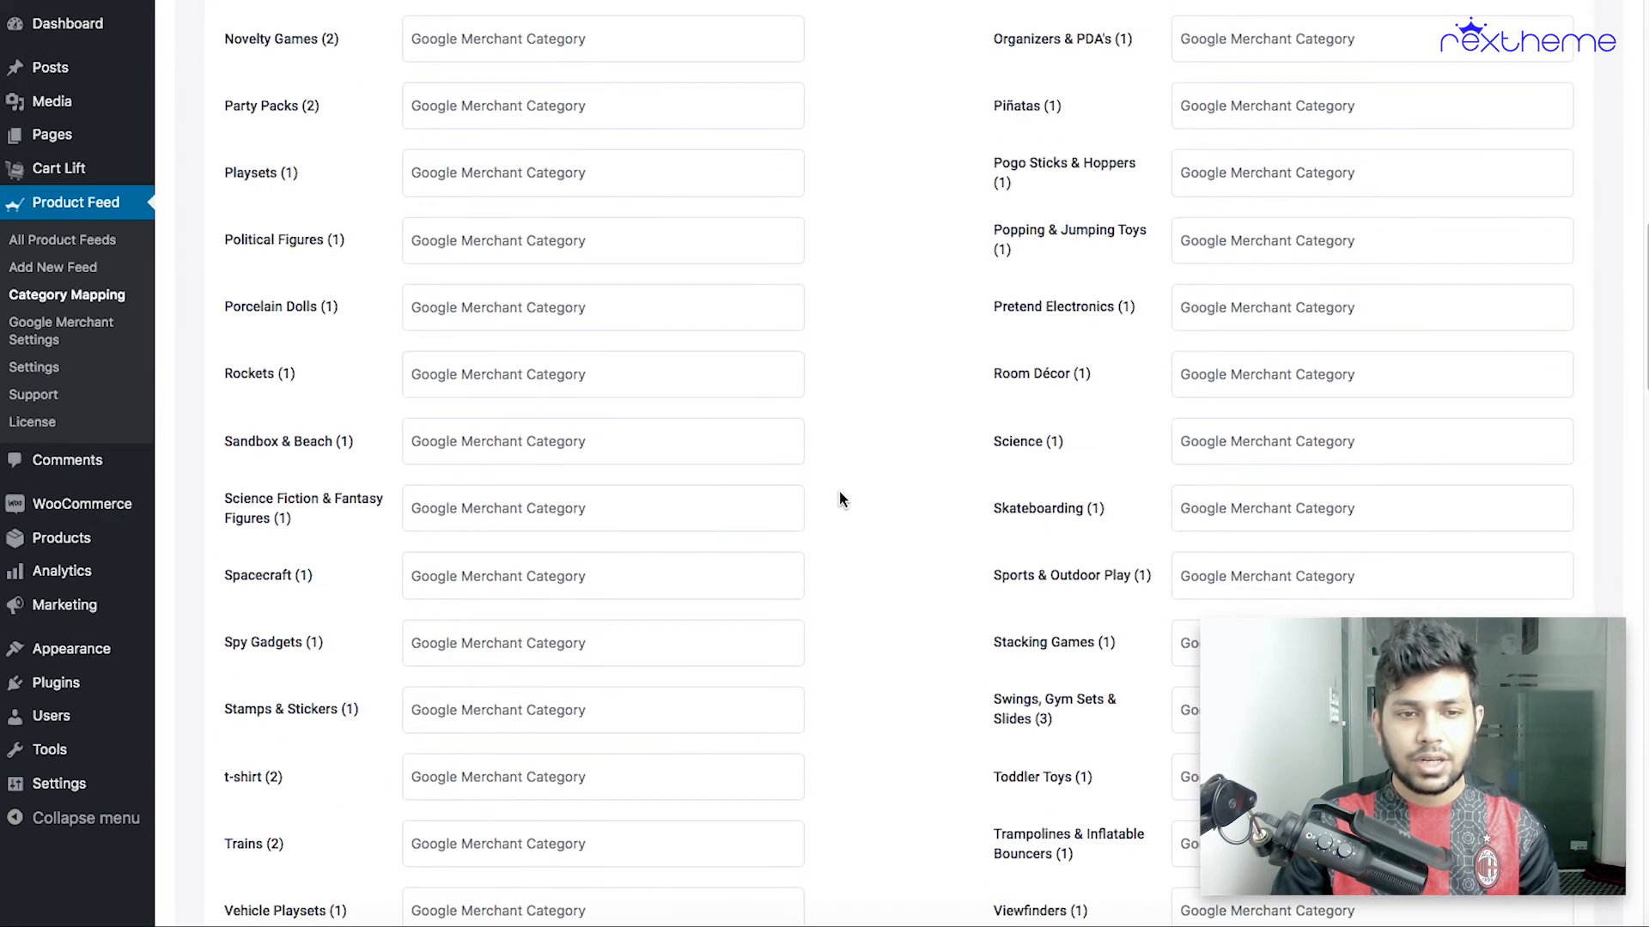
# Purge the WPFM cache in the Product Feed plugin's settings.
pyautogui.scroll(20, 813, 607)
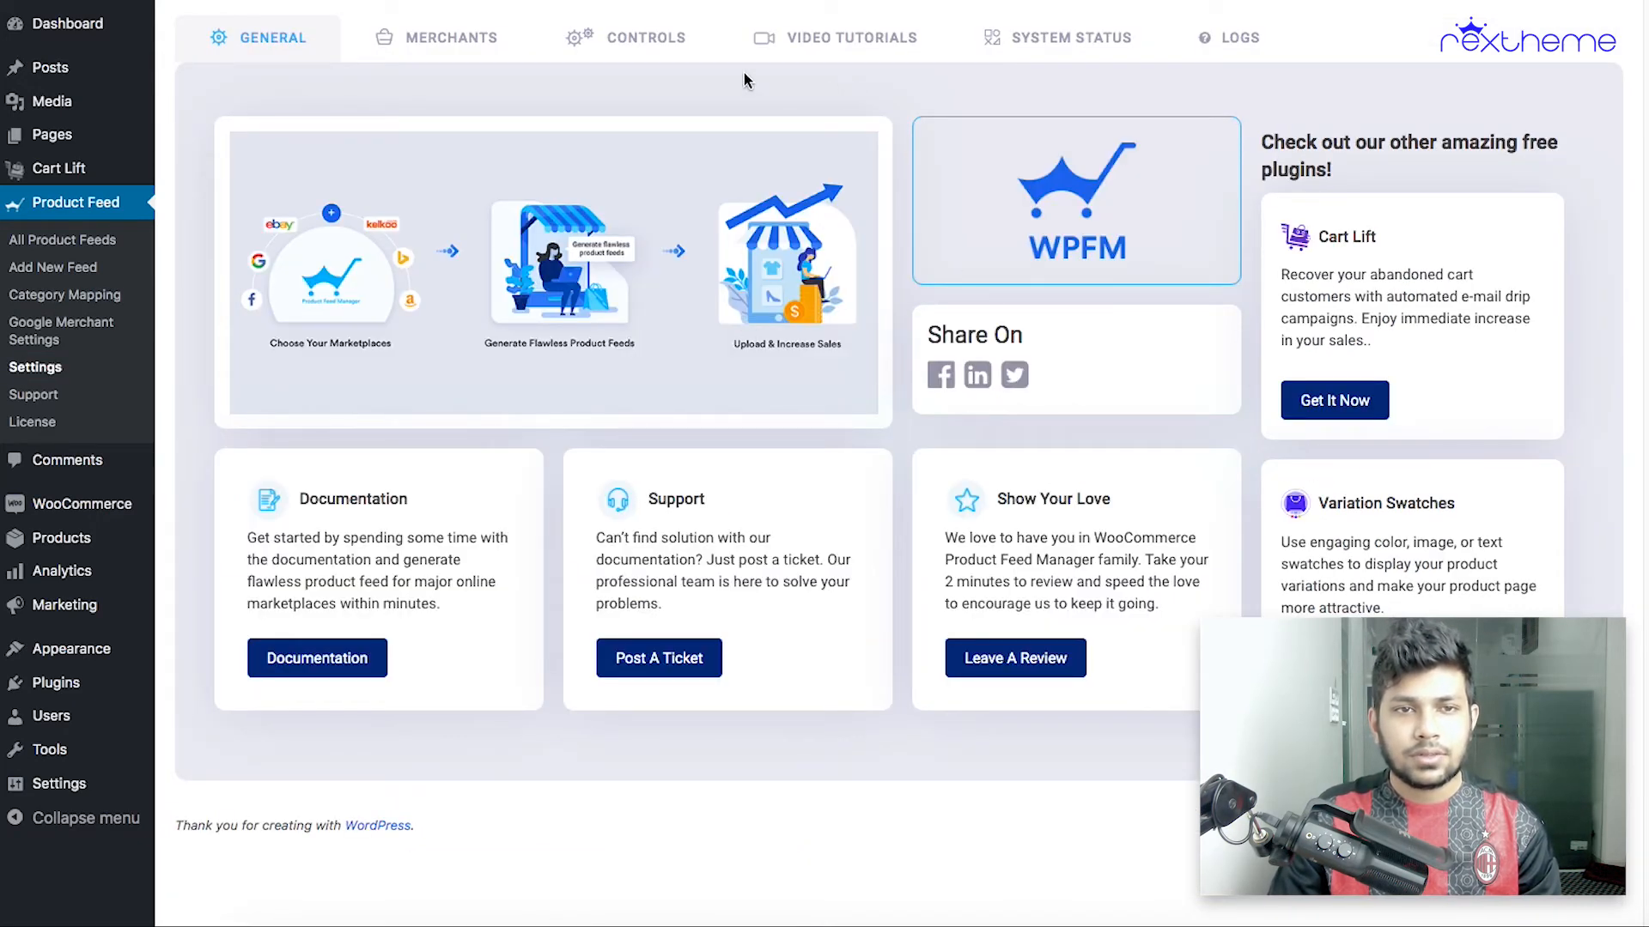
pyautogui.click(678, 56)
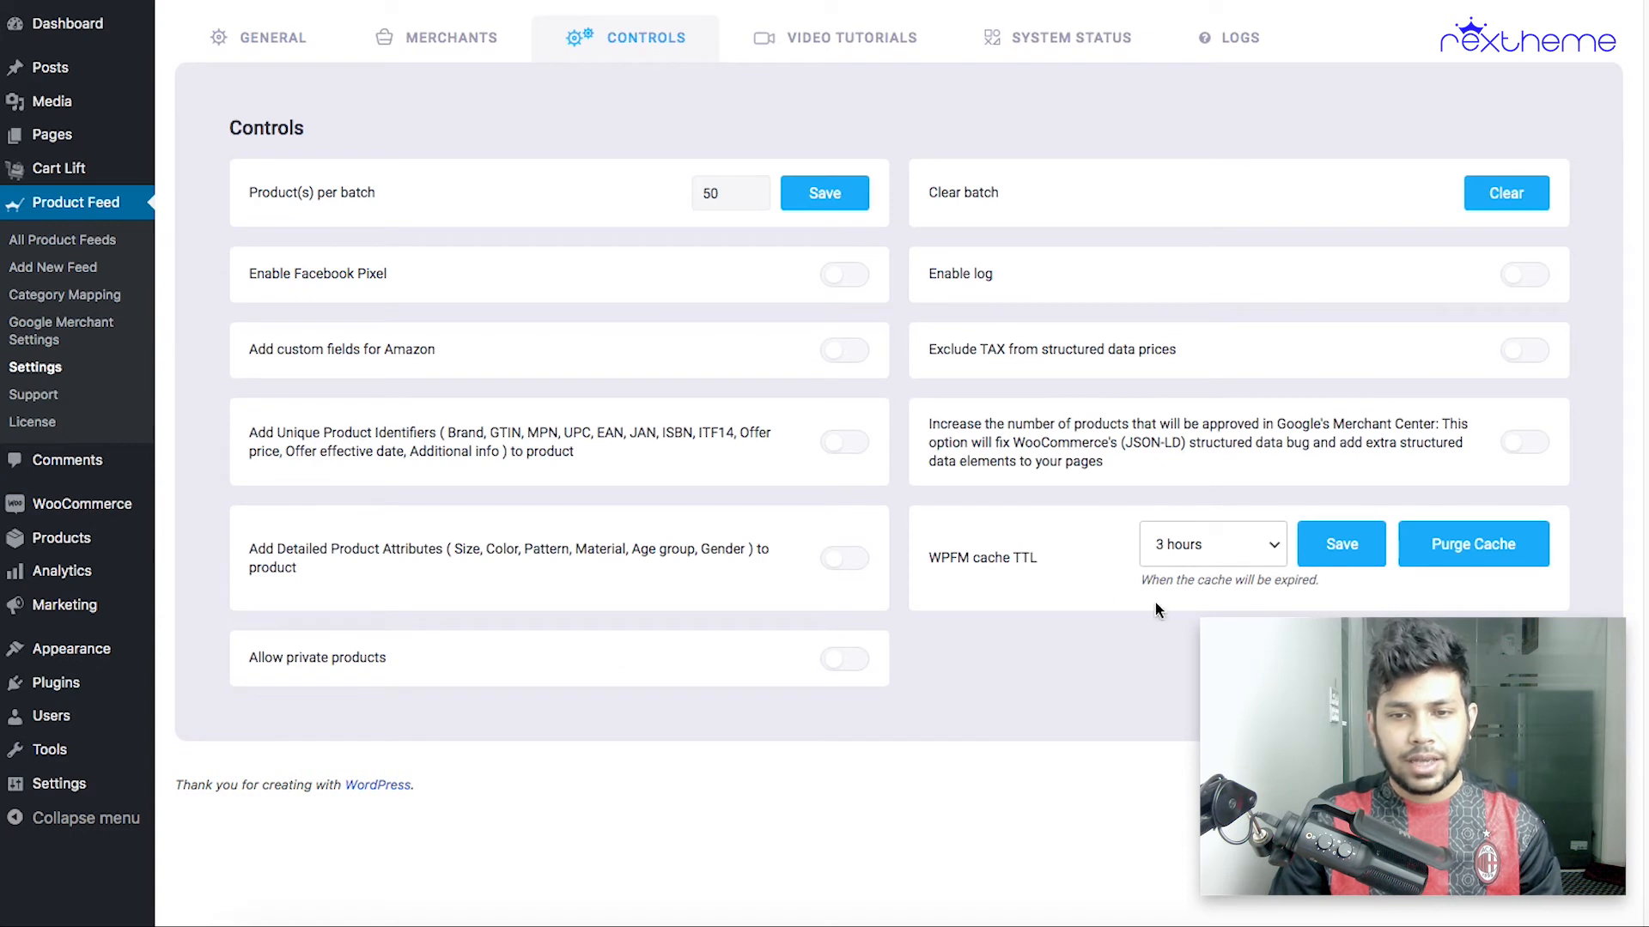
pyautogui.click(1445, 559)
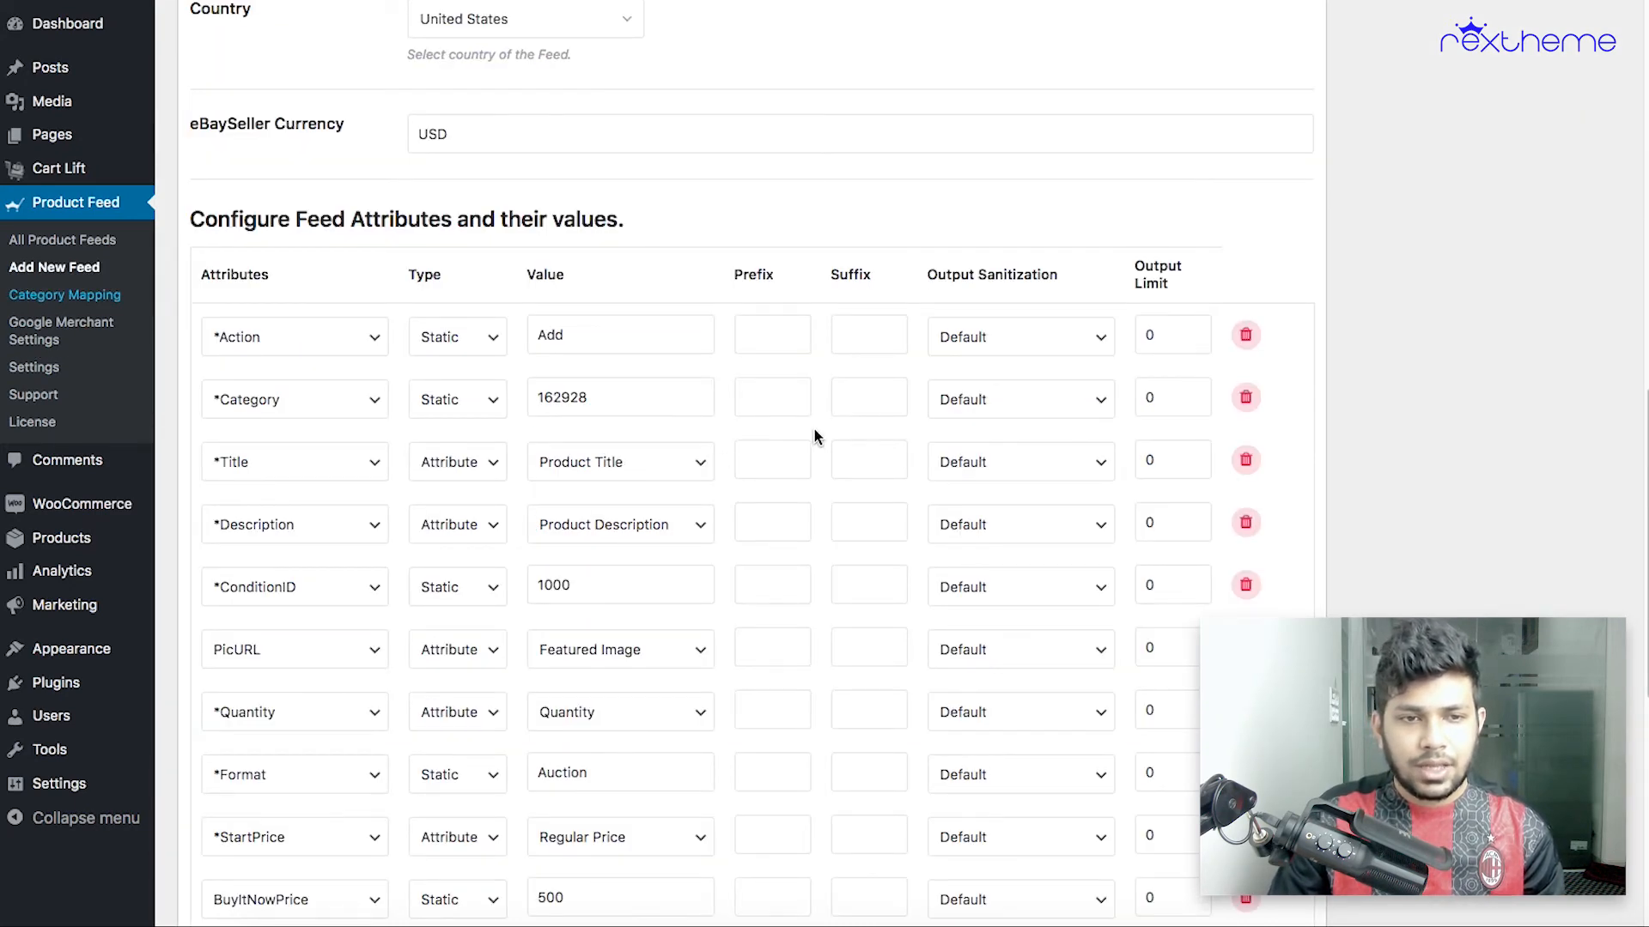
# Return to the new eBay product feed and publish it.
pyautogui.scroll(20, 981, 502)
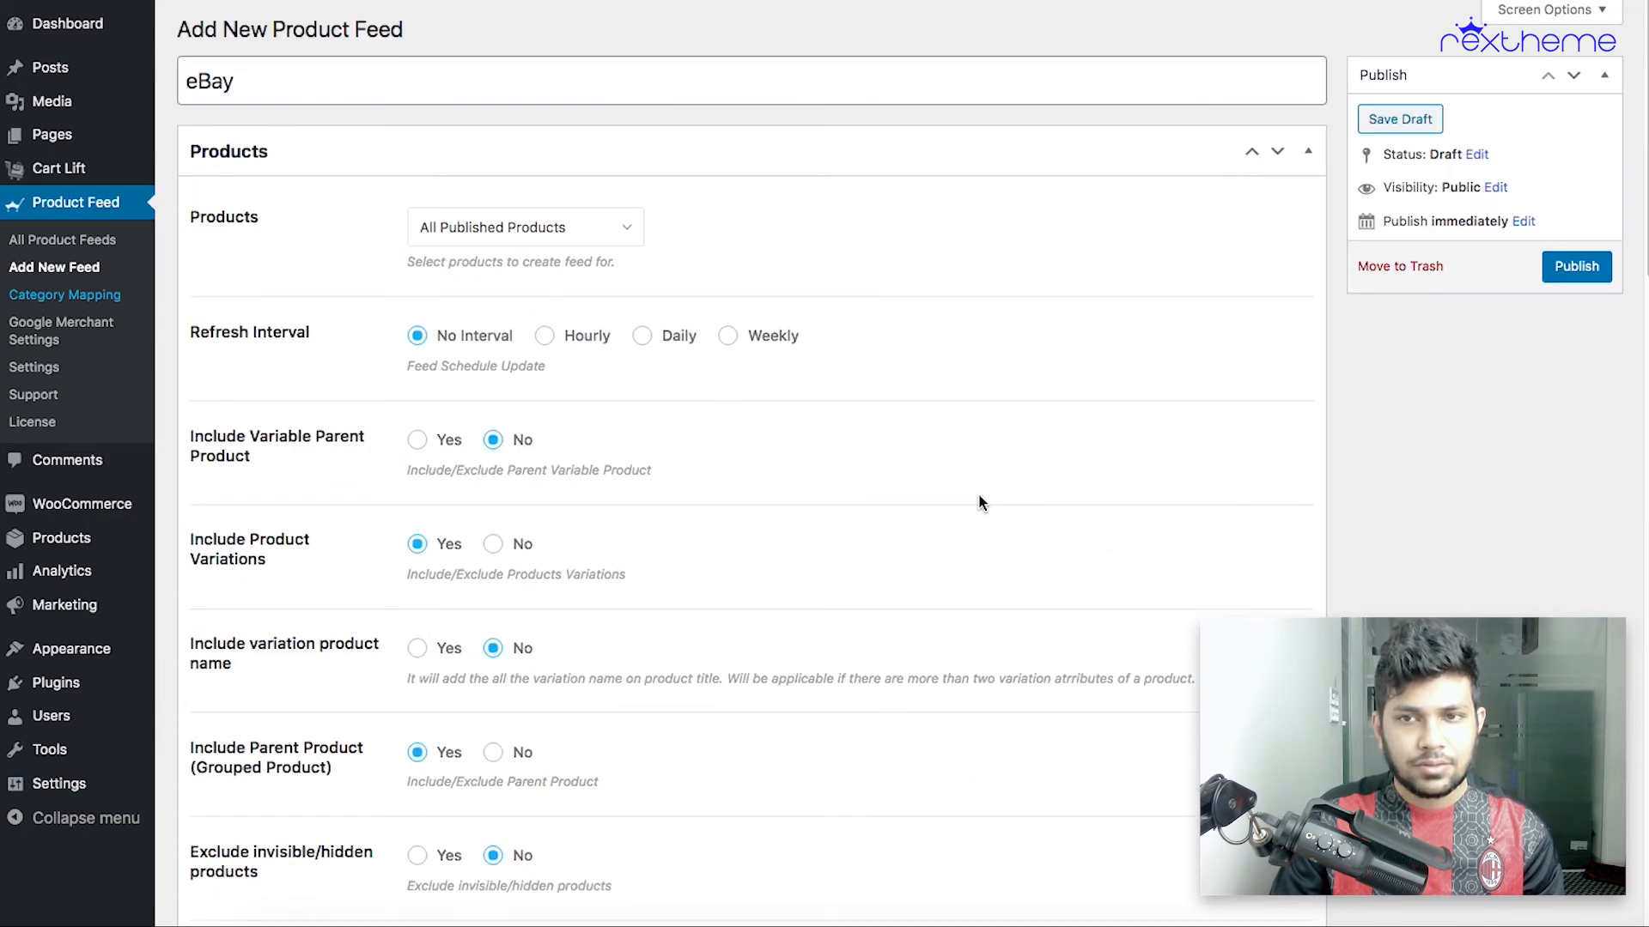
pyautogui.click(1580, 266)
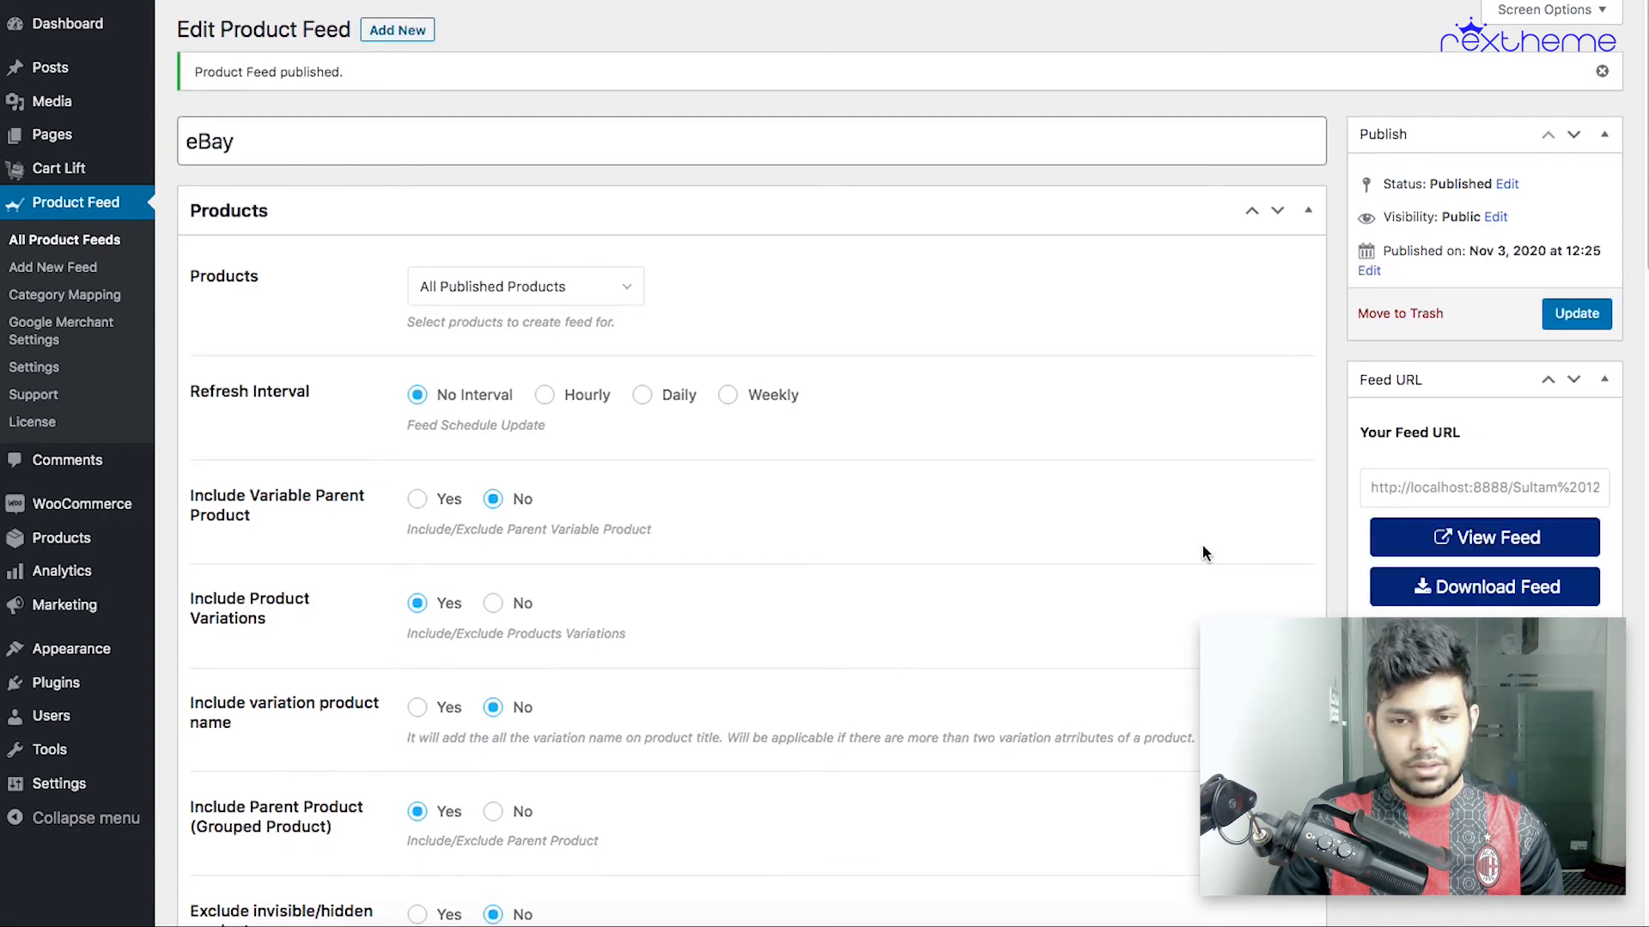
# Set the feed's *Category row to type Attribute with the eBay Categories category map as its value.
pyautogui.scroll(-8, 1217, 581)
pyautogui.scroll(-8, 1218, 580)
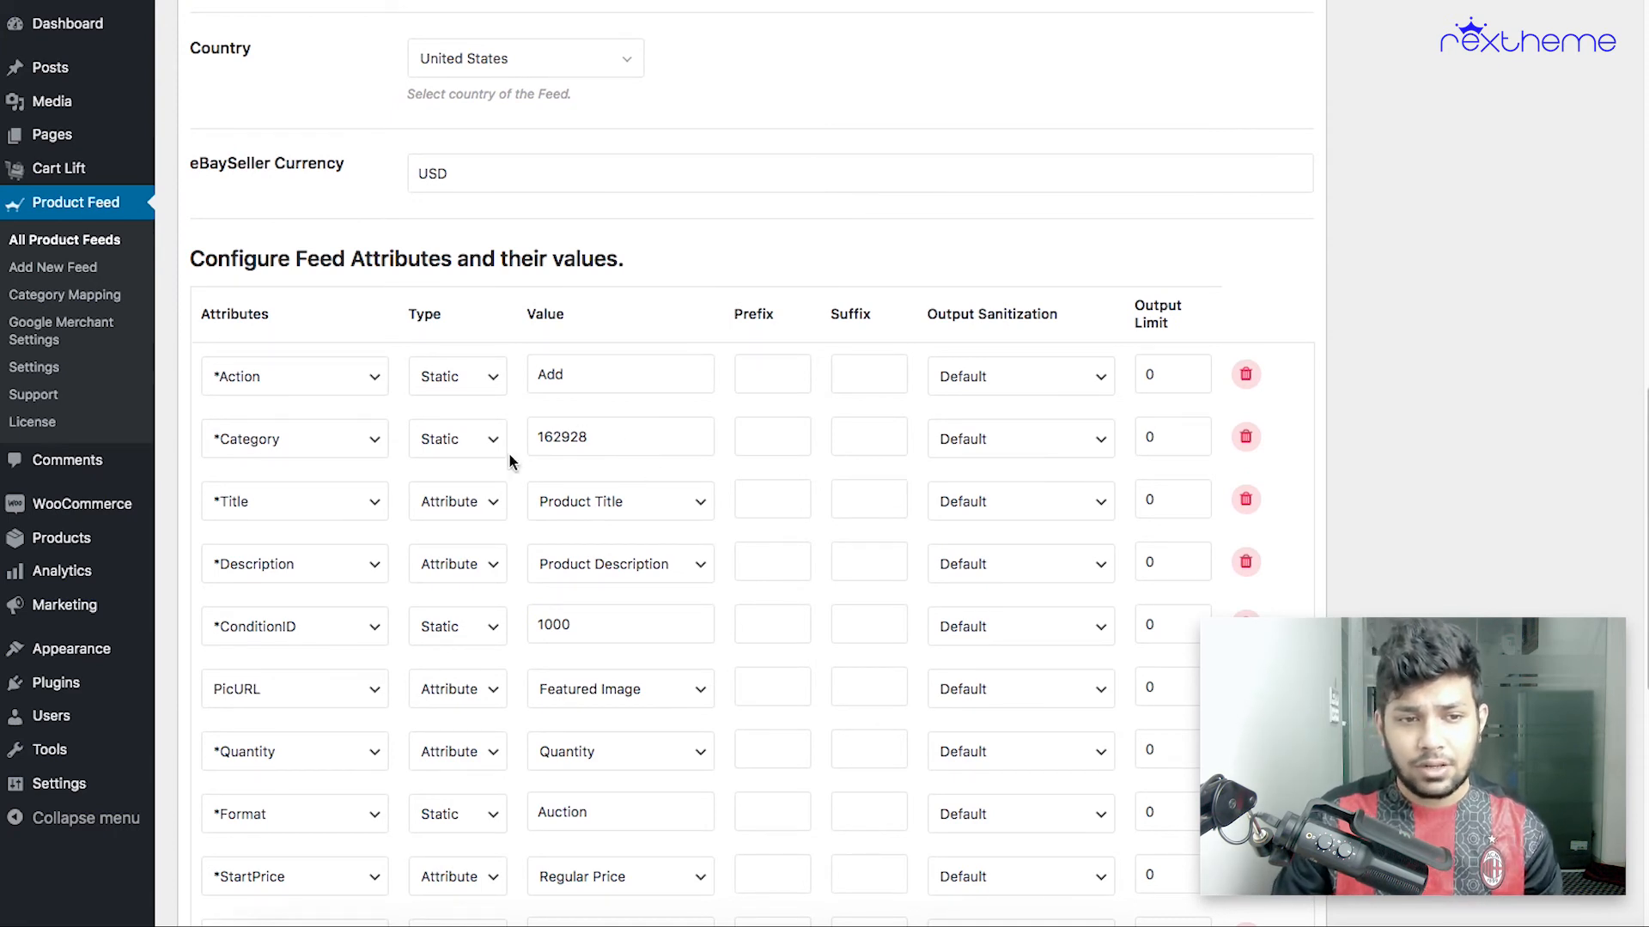
pyautogui.click(459, 442)
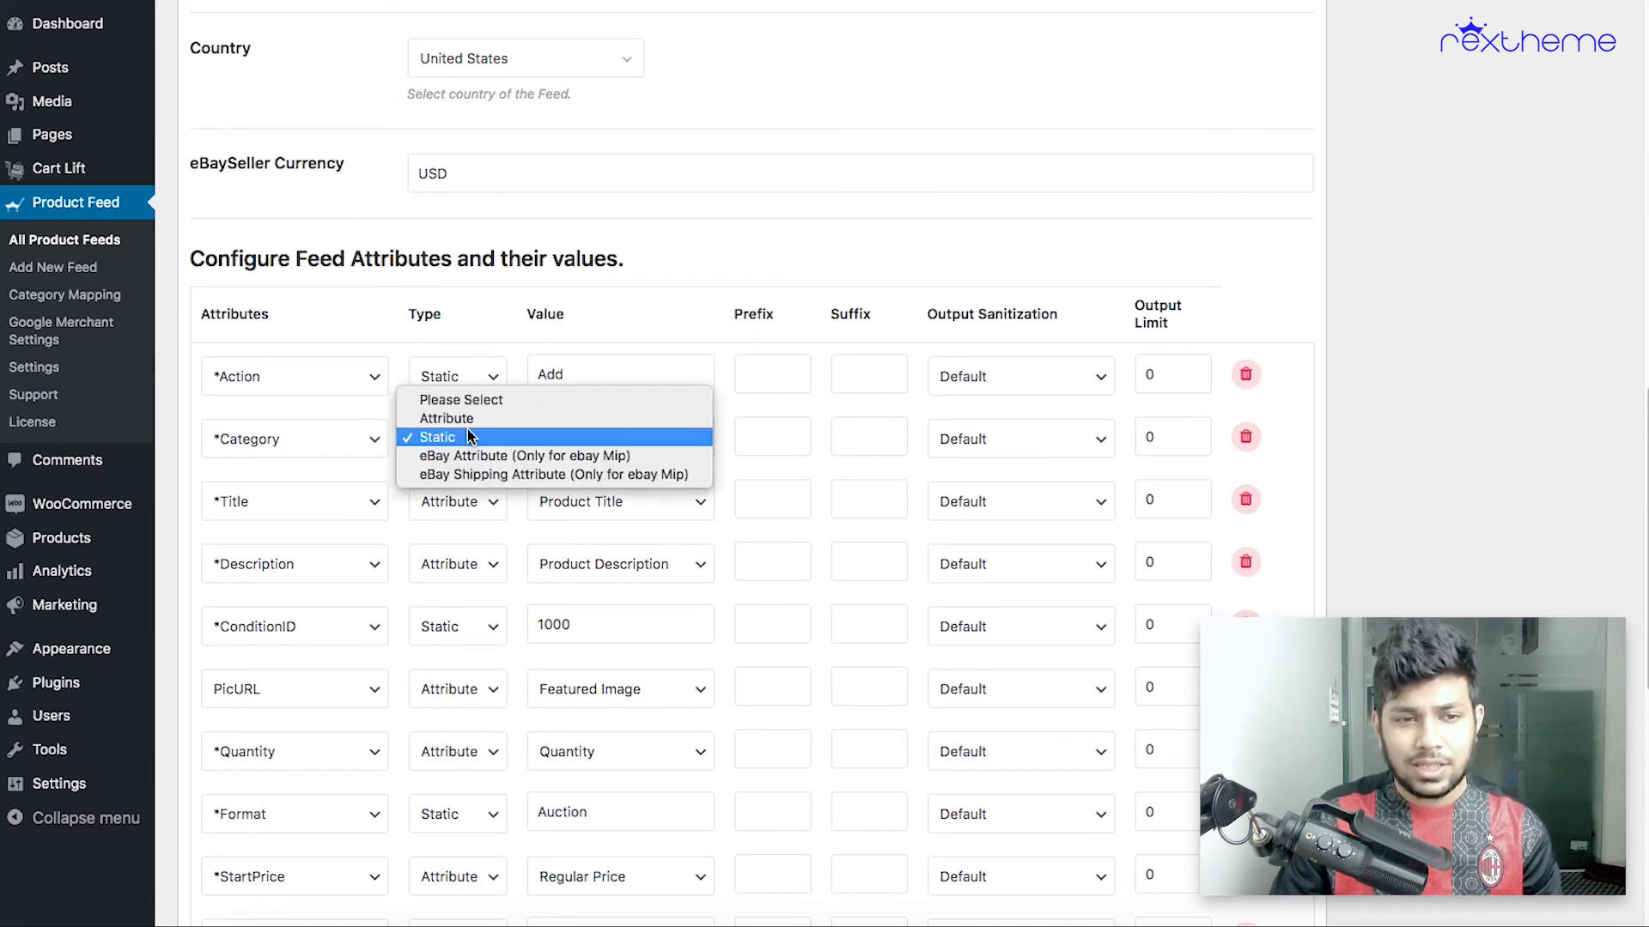
pyautogui.click(470, 419)
pyautogui.click(635, 442)
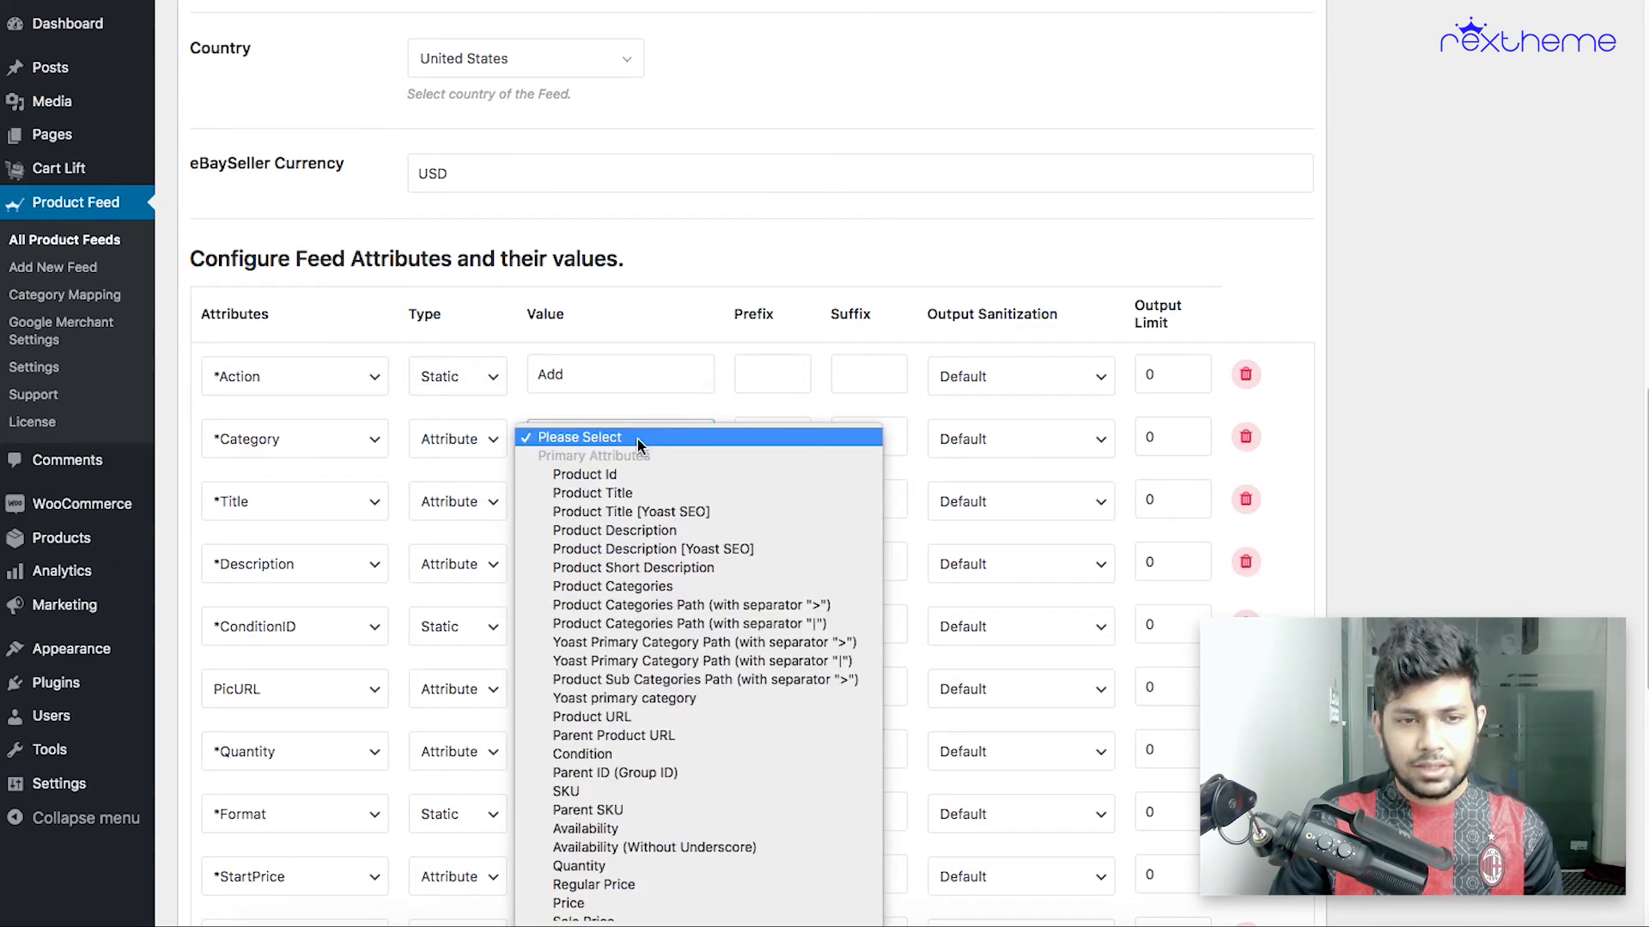
pyautogui.scroll(-10, 795, 712)
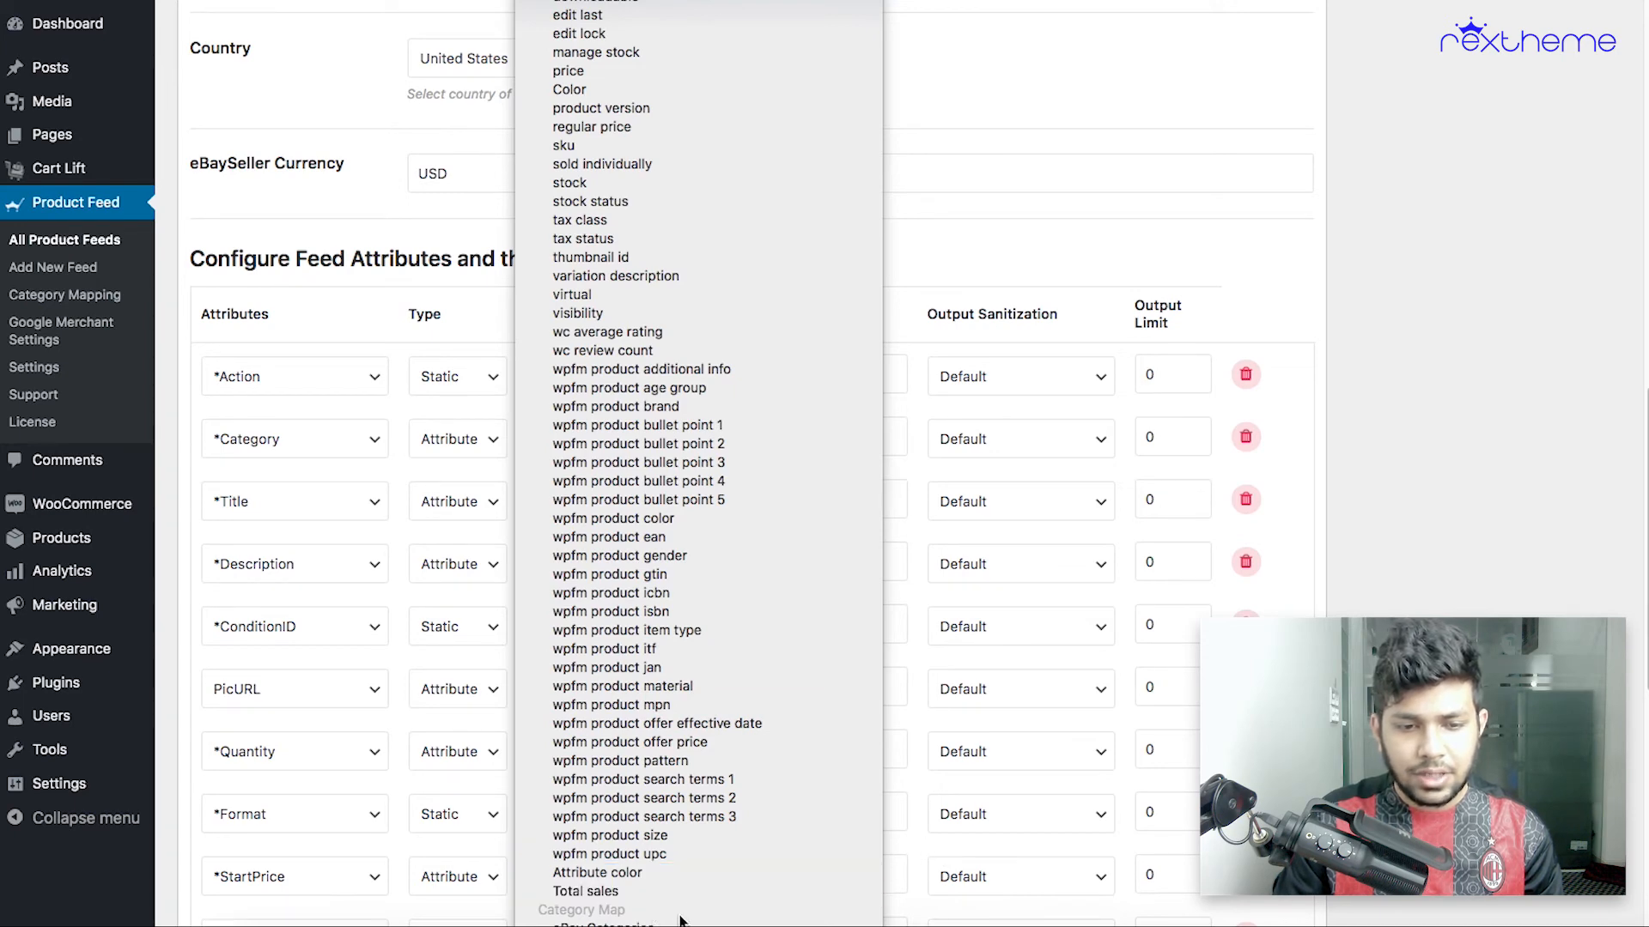
pyautogui.click(654, 923)
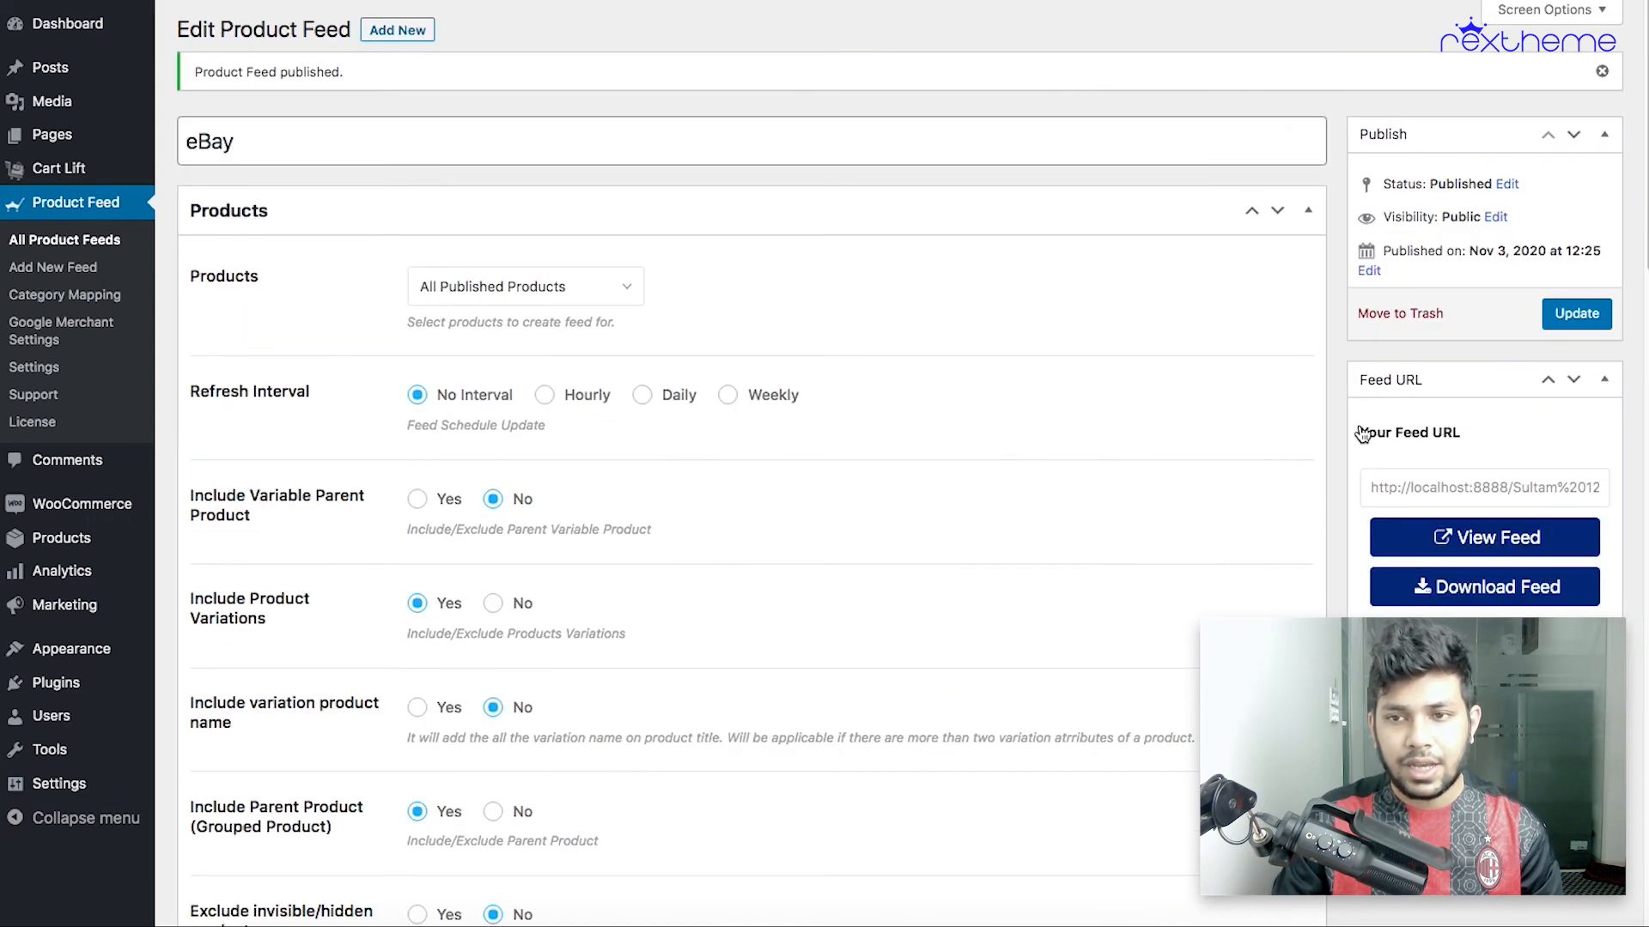
# Update the published eBay feed and check the *Category row in its attribute table.
pyautogui.click(1577, 313)
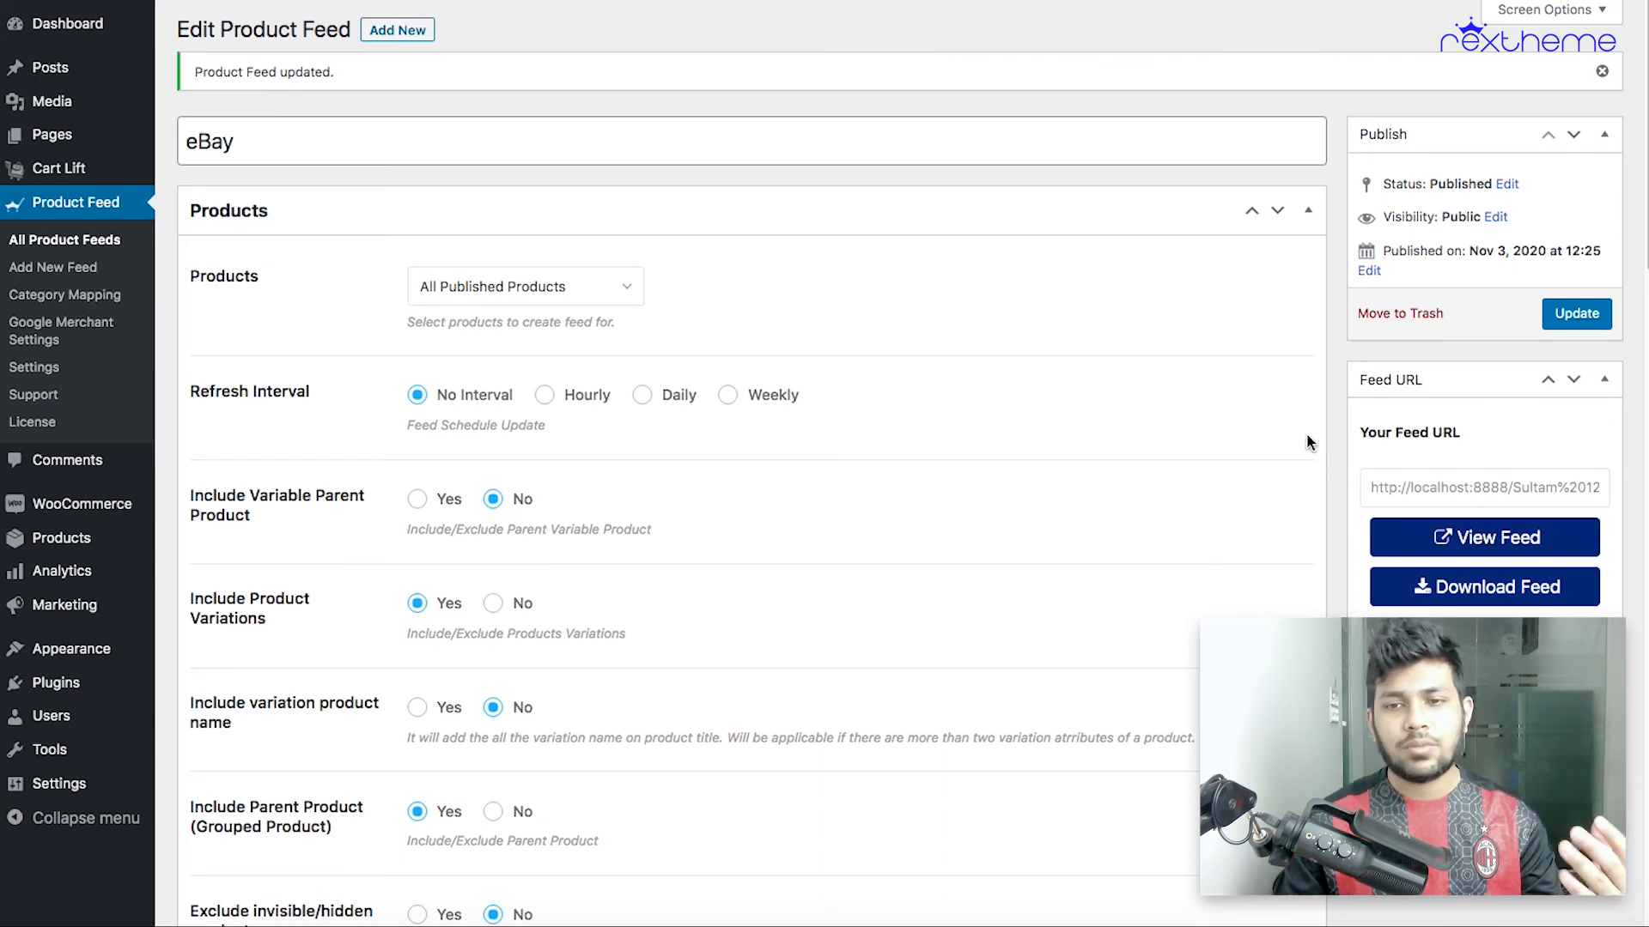
pyautogui.scroll(-15, 1119, 567)
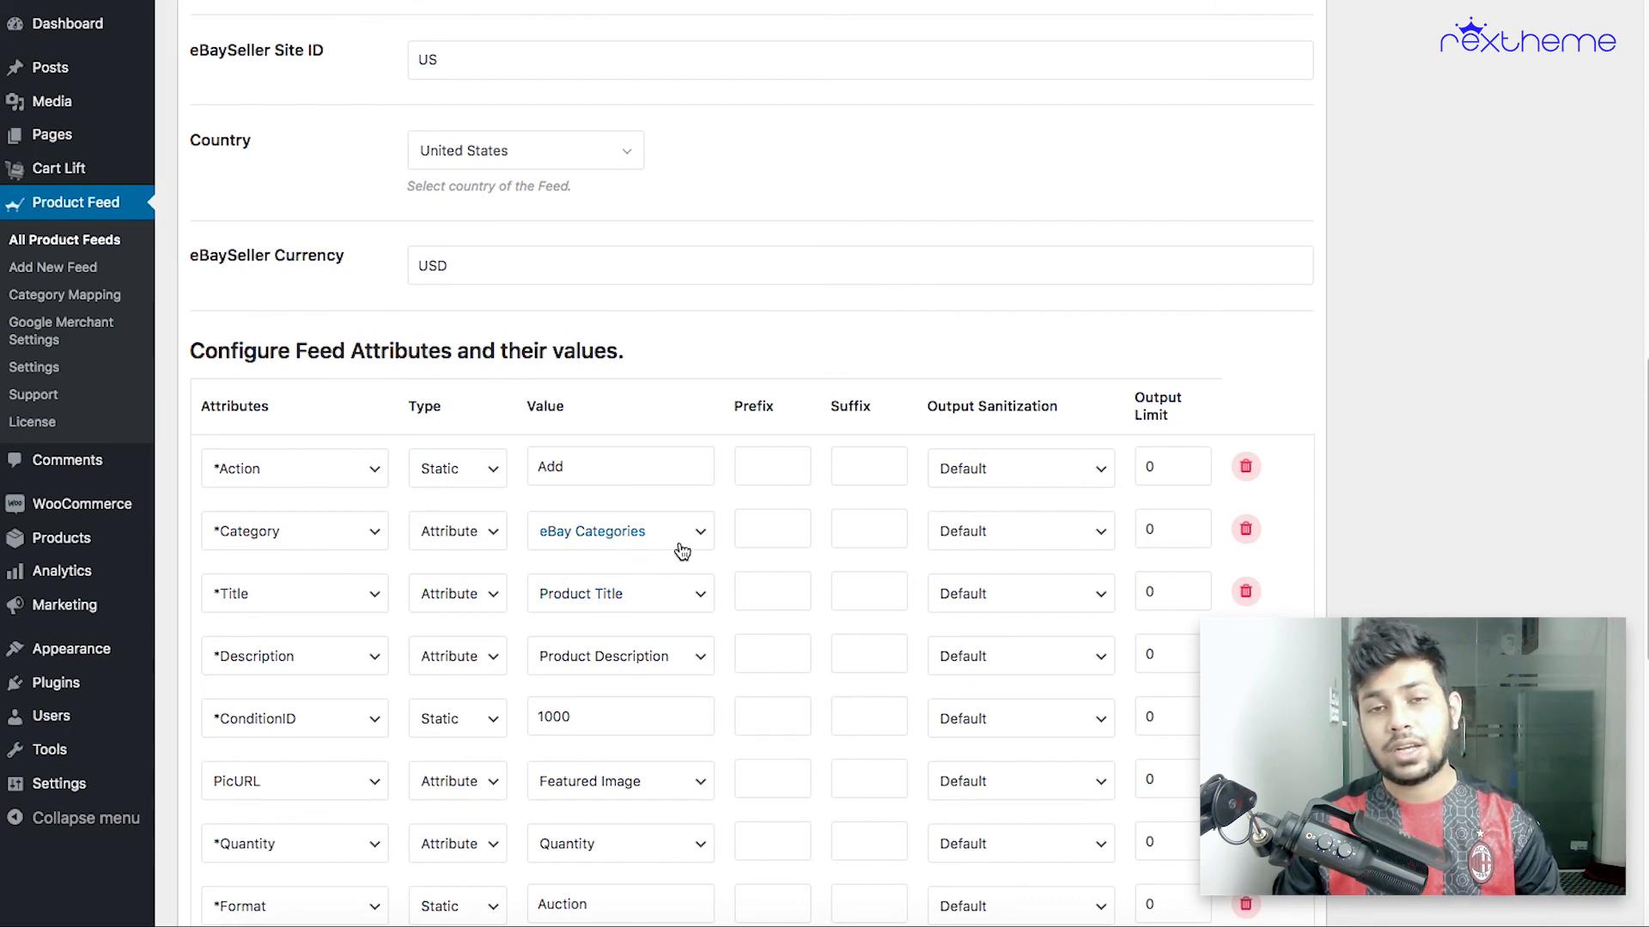
pyautogui.scroll(15, 1272, 564)
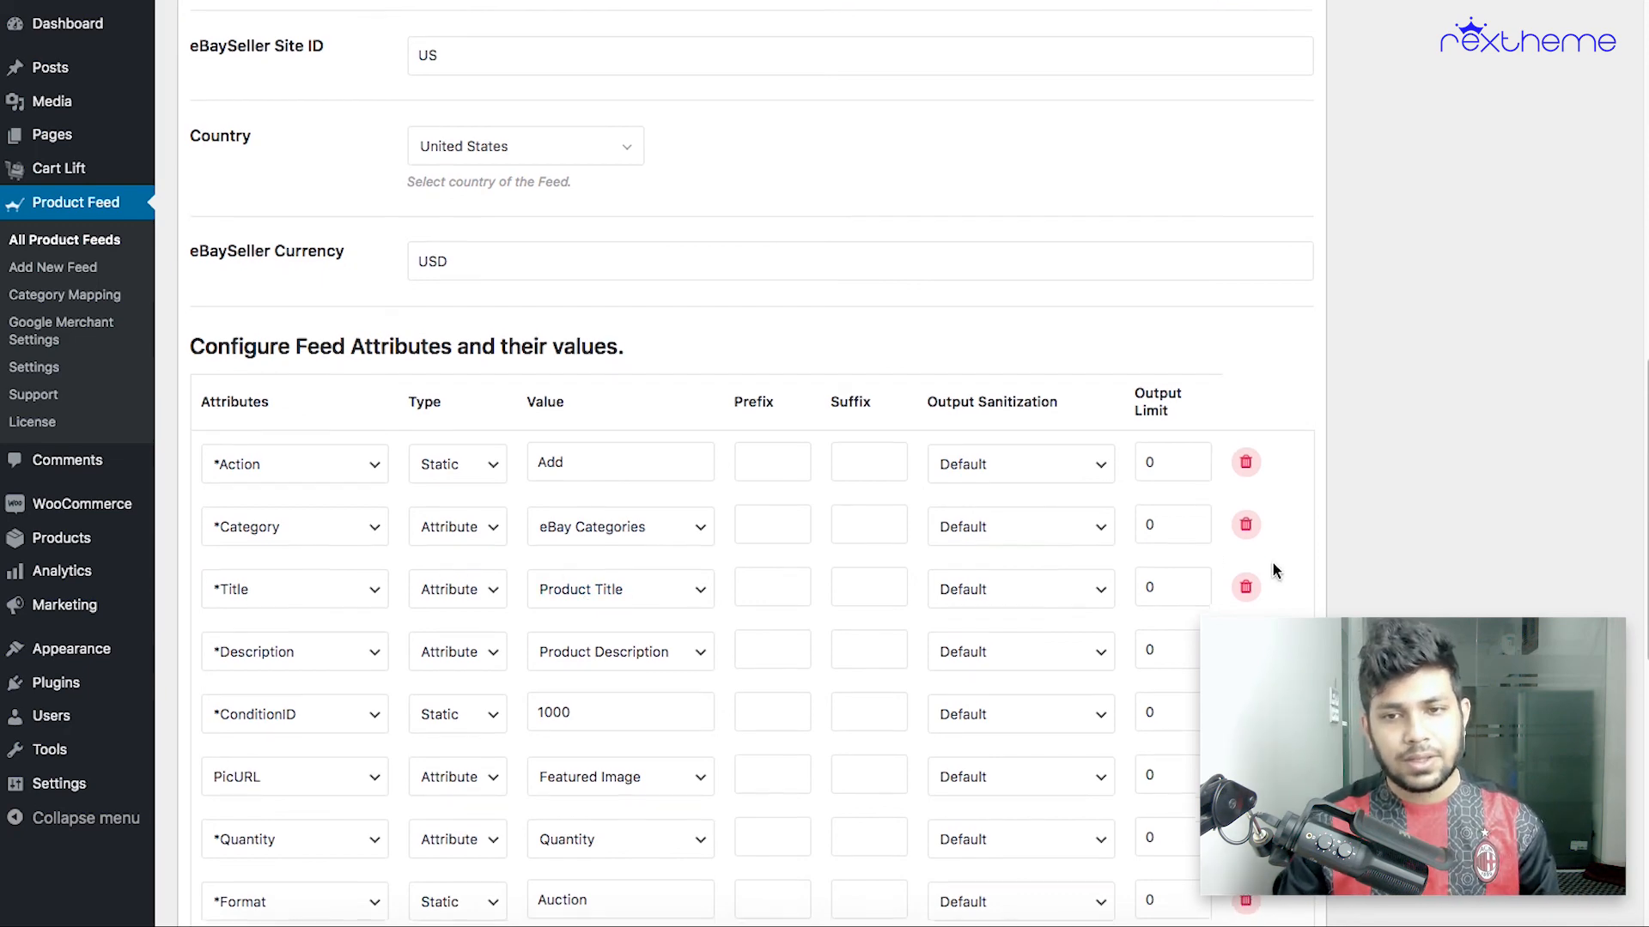